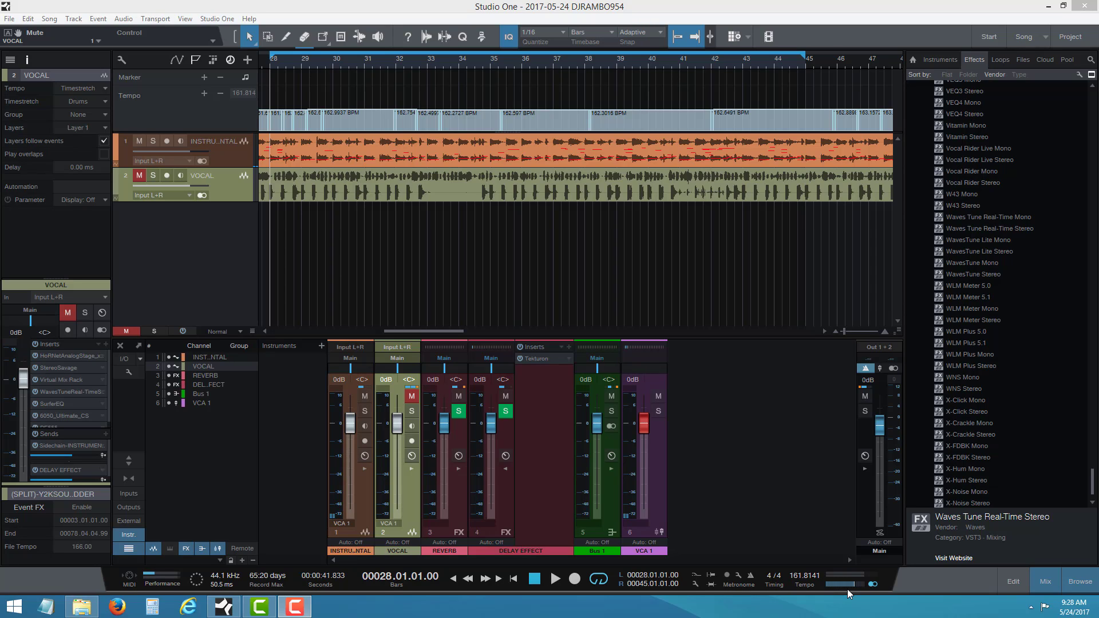
Open the Tekturon insert on the DELAY EFFECT channel, look over its multitap delay interface, and close it.
left_click(538, 359)
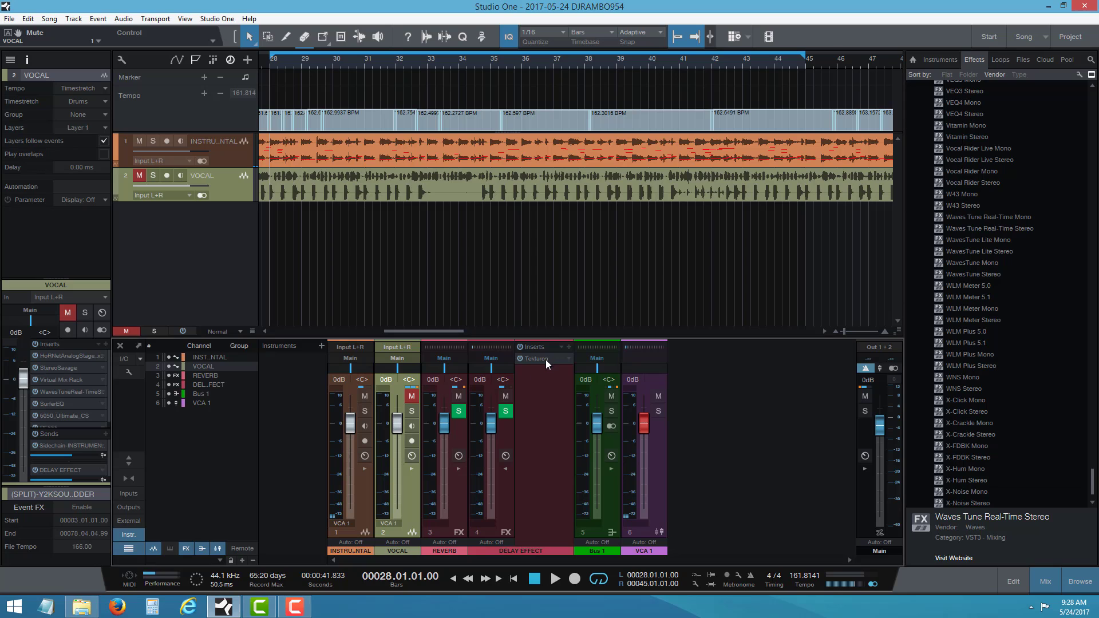
left_click_drag(341, 145, 561, 151)
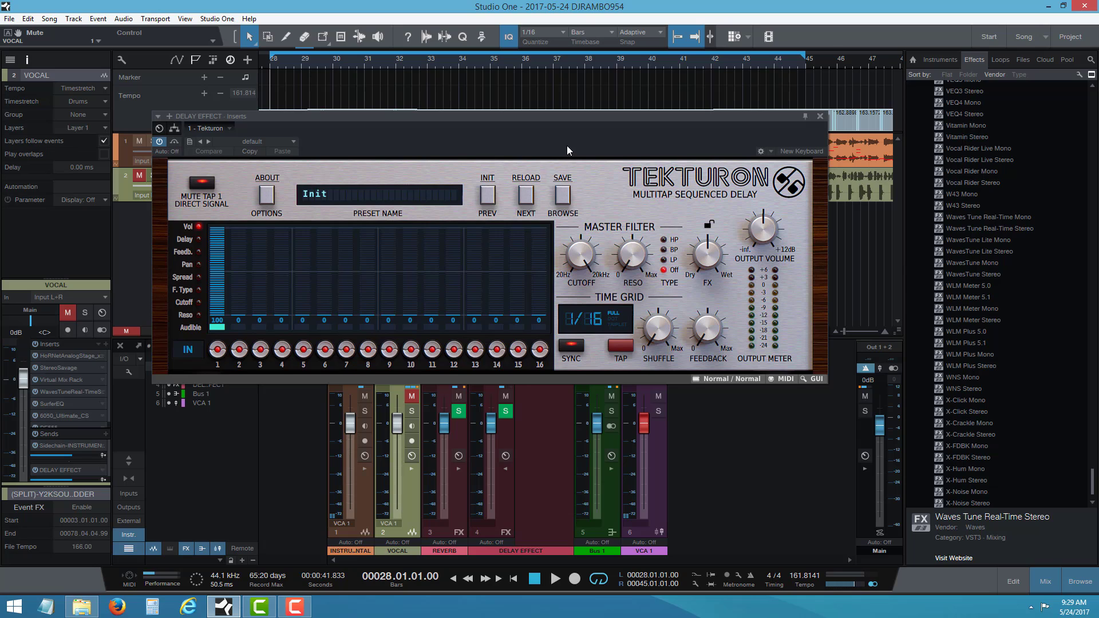
left_click_drag(566, 145, 548, 328)
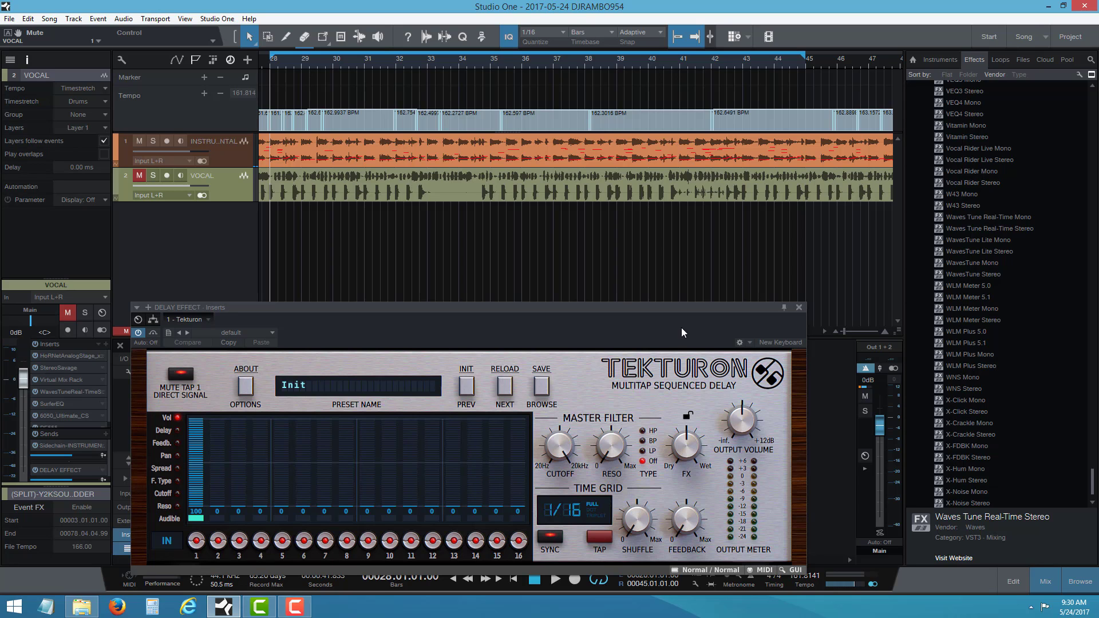
left_click_drag(681, 332, 378, 254)
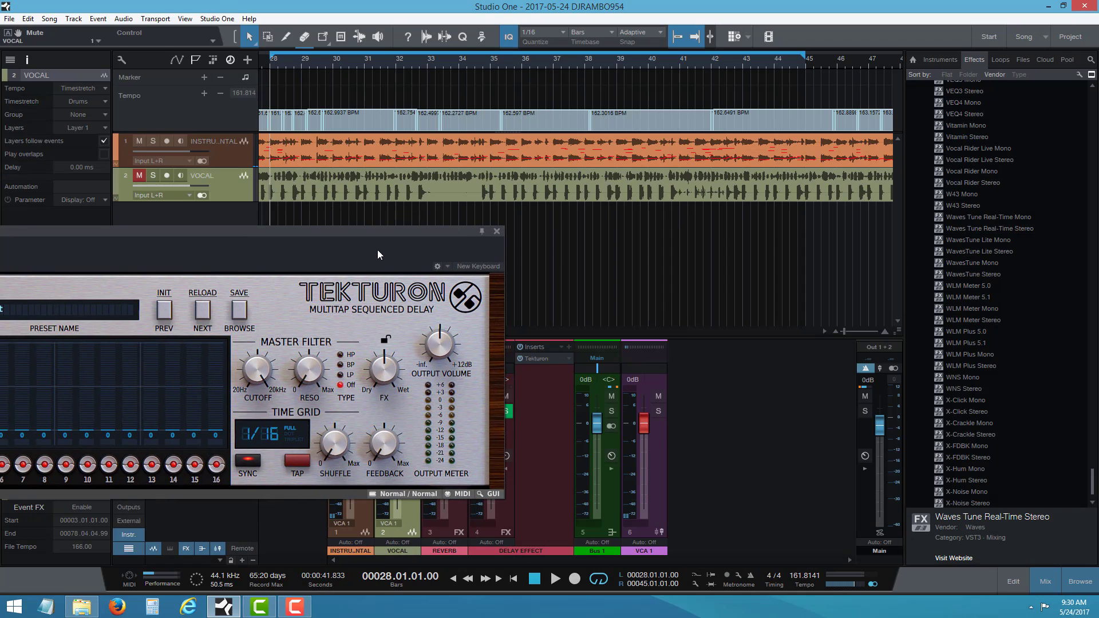
left_click(497, 232)
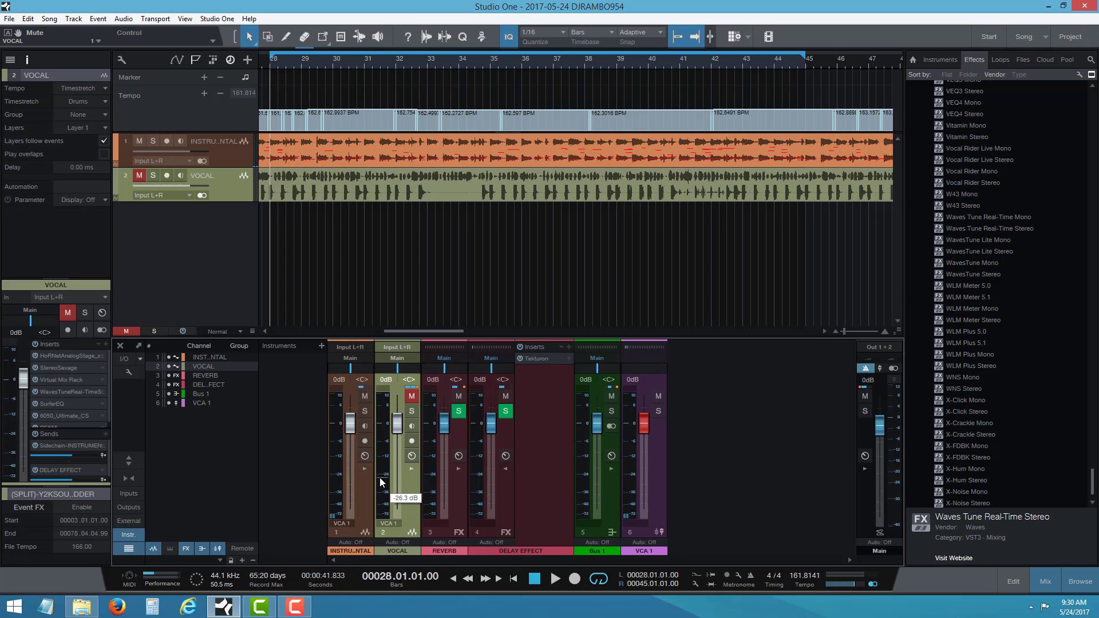
Play the song with the vocal muted, stop it, and check the inserts and sends of the INSTRUMENTAL channel.
left_click(552, 579)
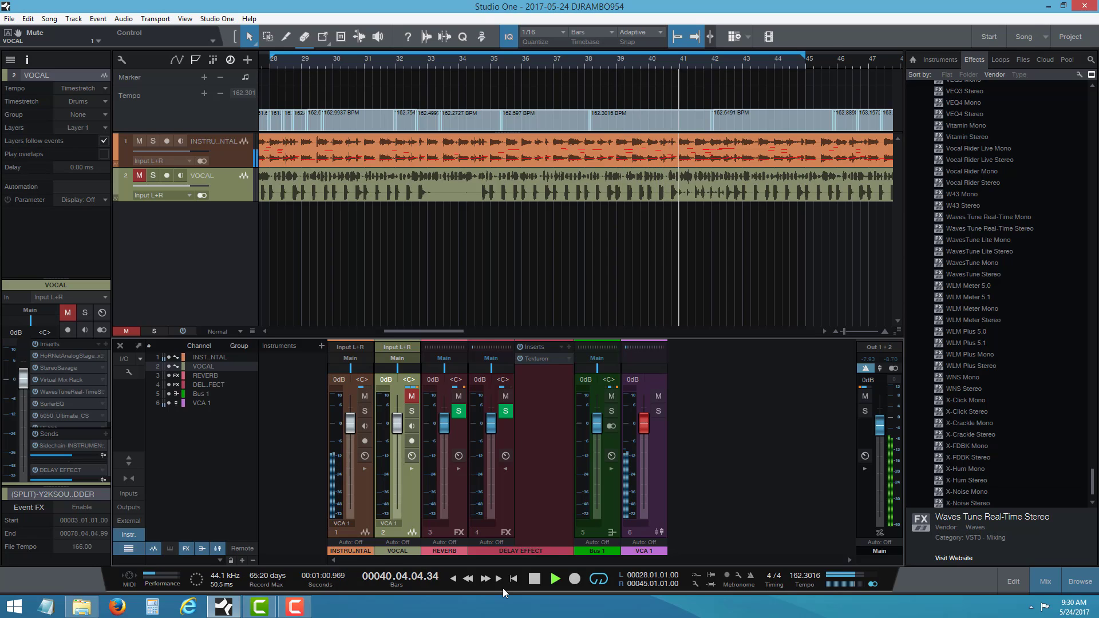
left_click(536, 580)
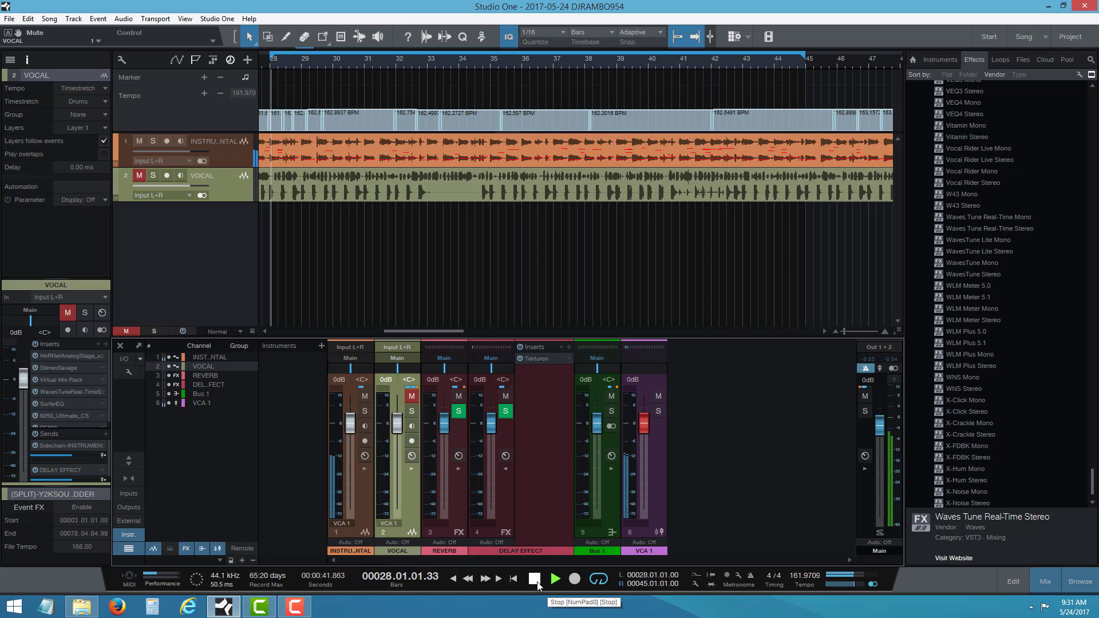
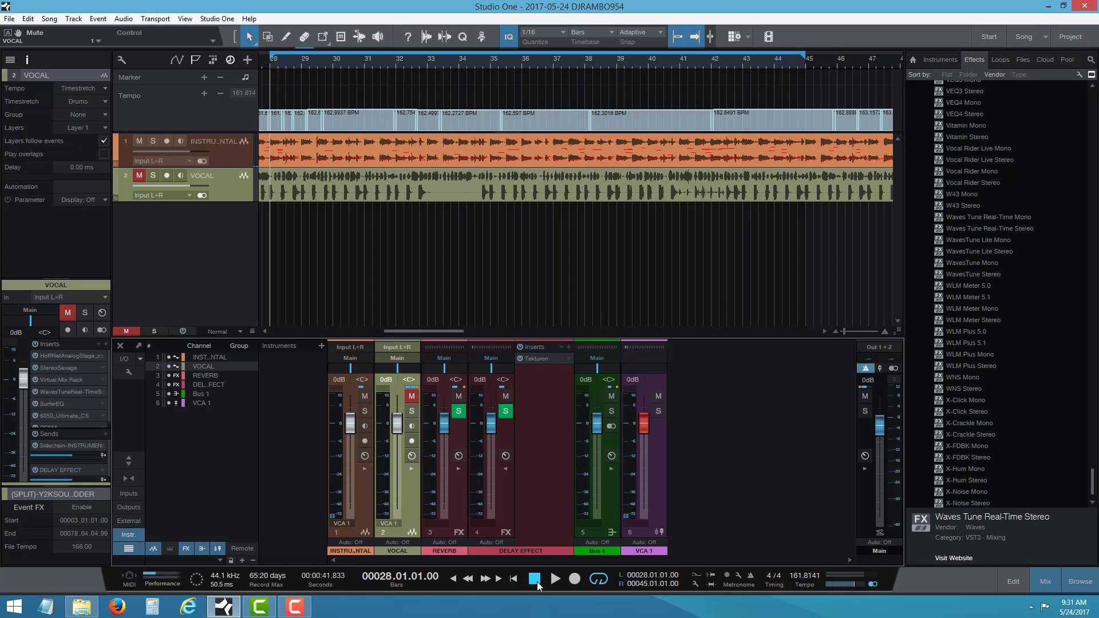
left_click(363, 466)
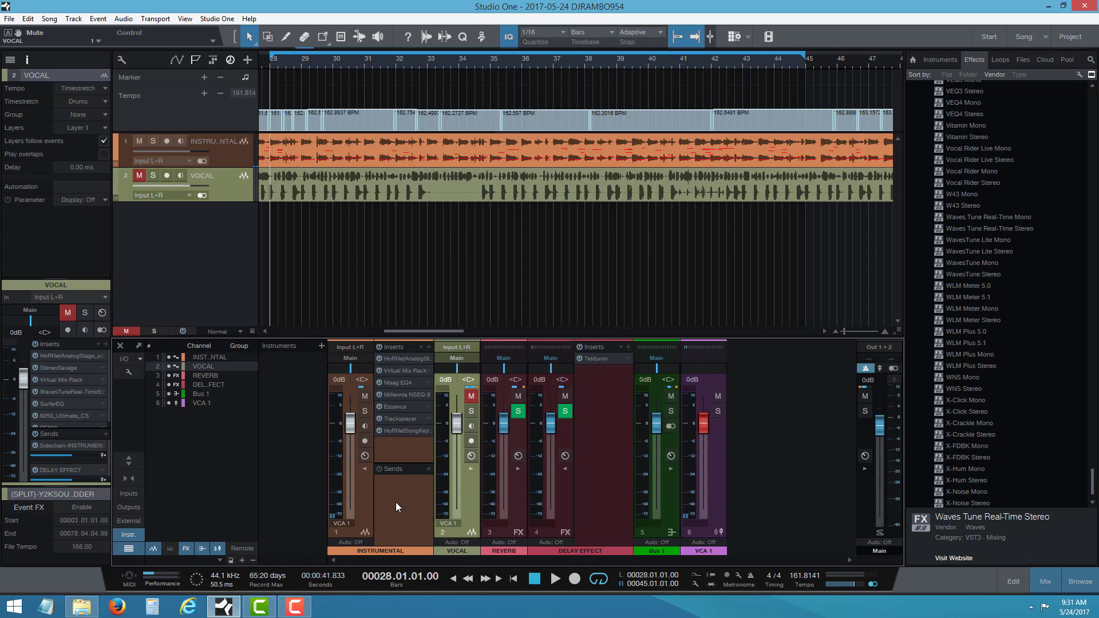
left_click(366, 469)
Mute the INSTRUMENTAL channel, unmute the VOCAL channel, and audition the vocal on its own from bar 28.
left_click(365, 396)
left_click(411, 396)
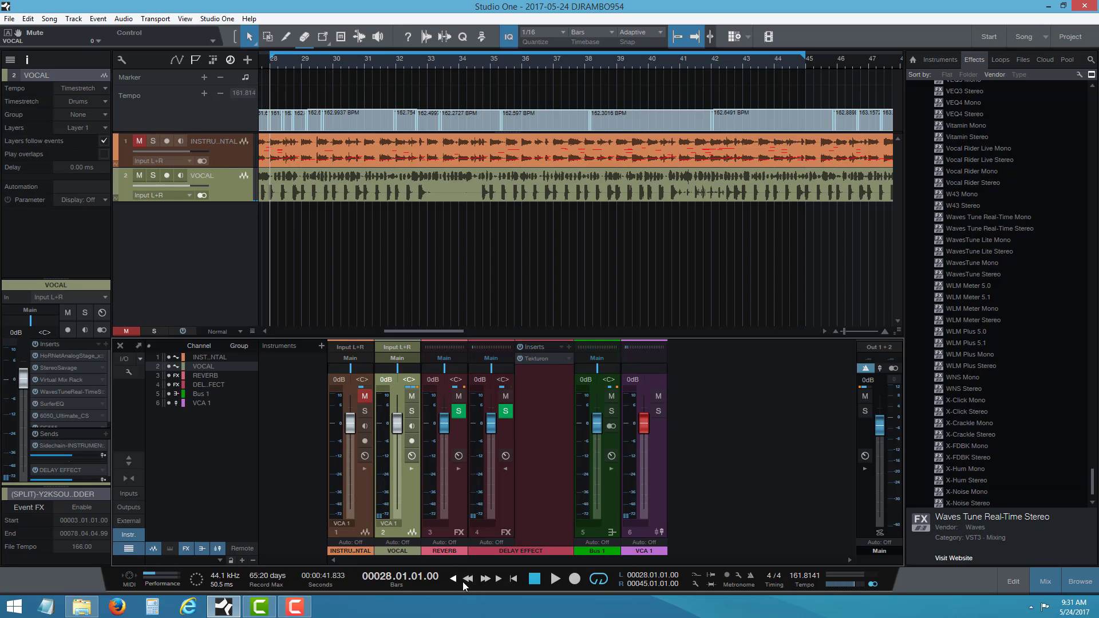
left_click(556, 579)
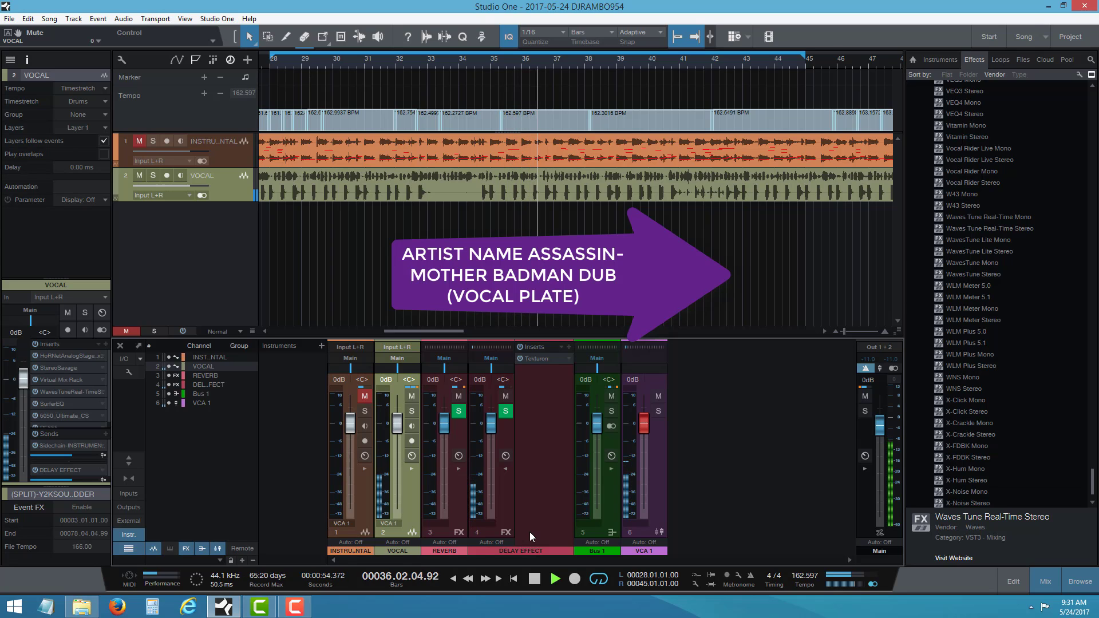
left_click(535, 580)
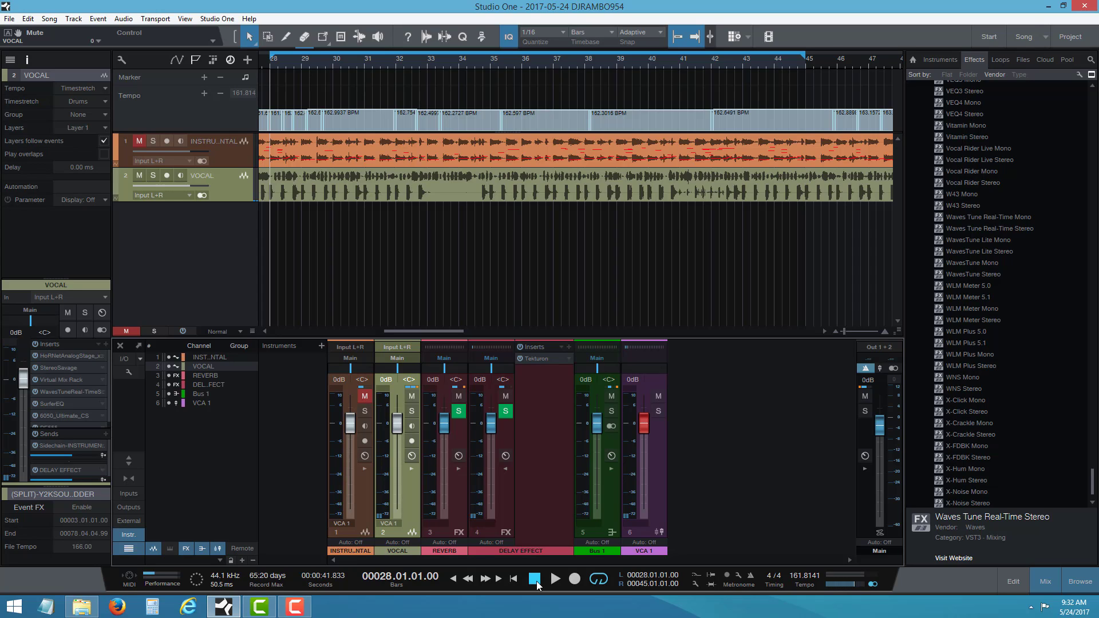
Expand the VOCAL channel and remove its DELAY EFFECT send.
left_click(411, 468)
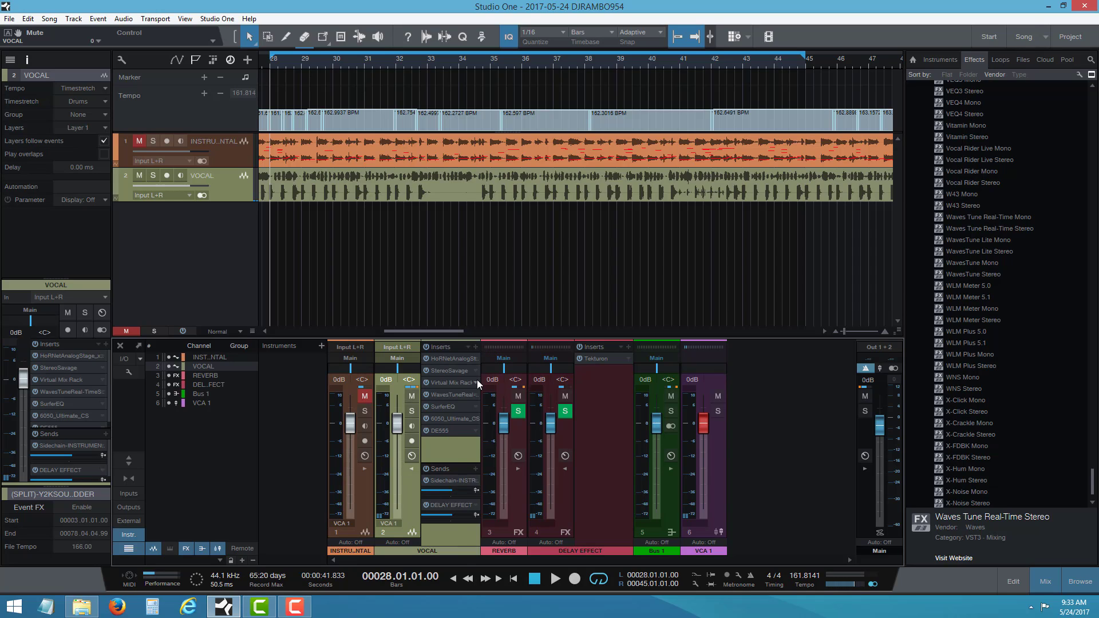
left_click_drag(450, 505, 464, 539)
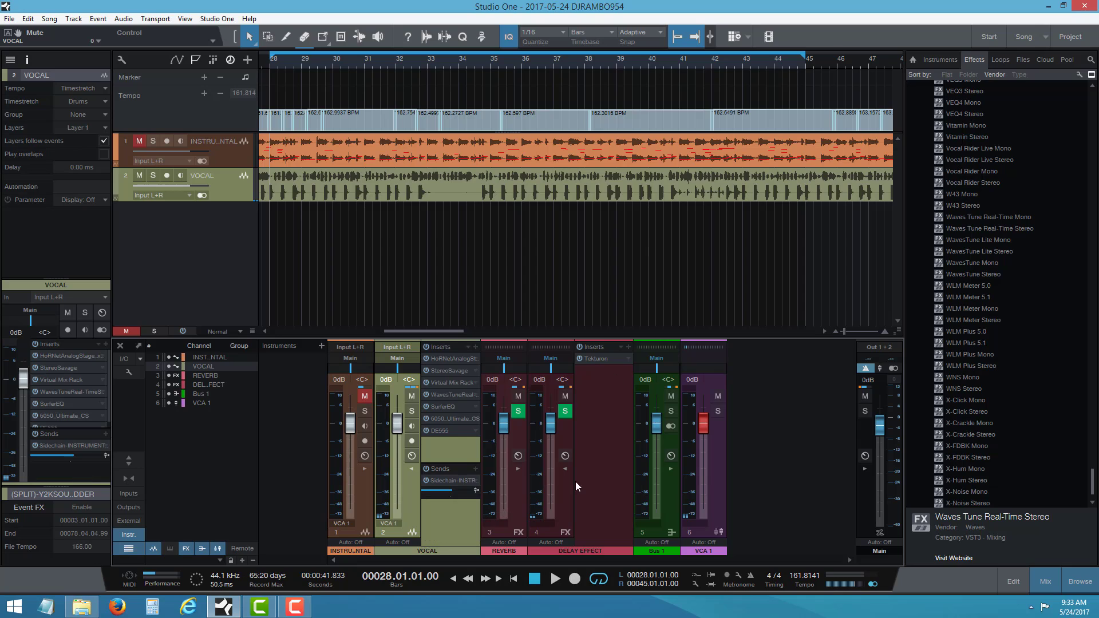
Select the DELAY EFFECT channel and open its Tekturon insert, placing the plug-in window clear of the mixer channels.
left_click(578, 548)
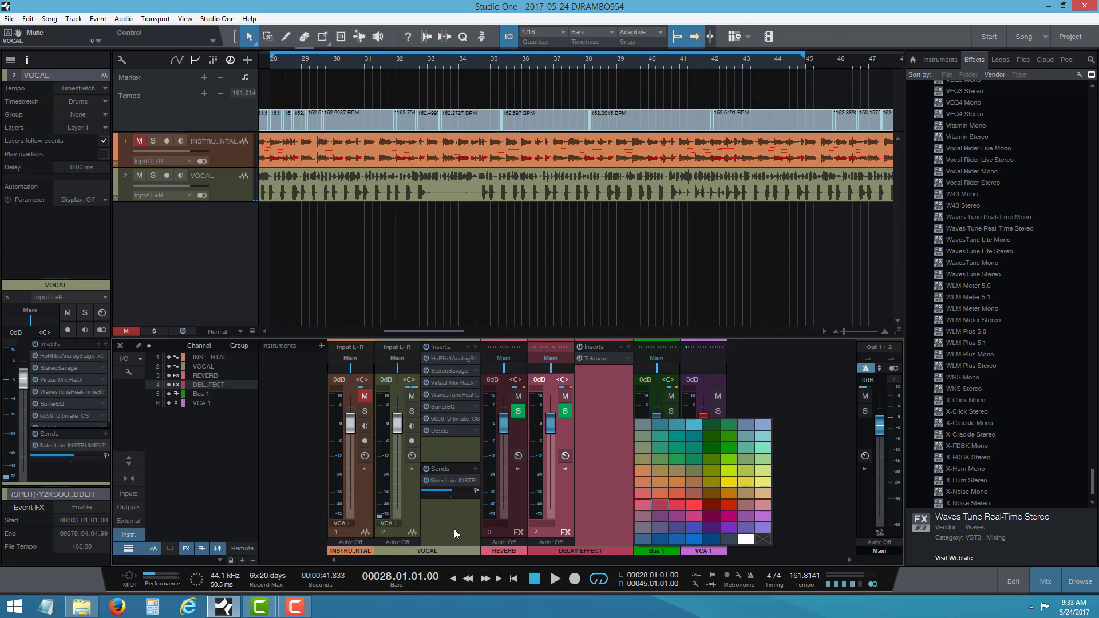
left_click(596, 360)
left_click(597, 359)
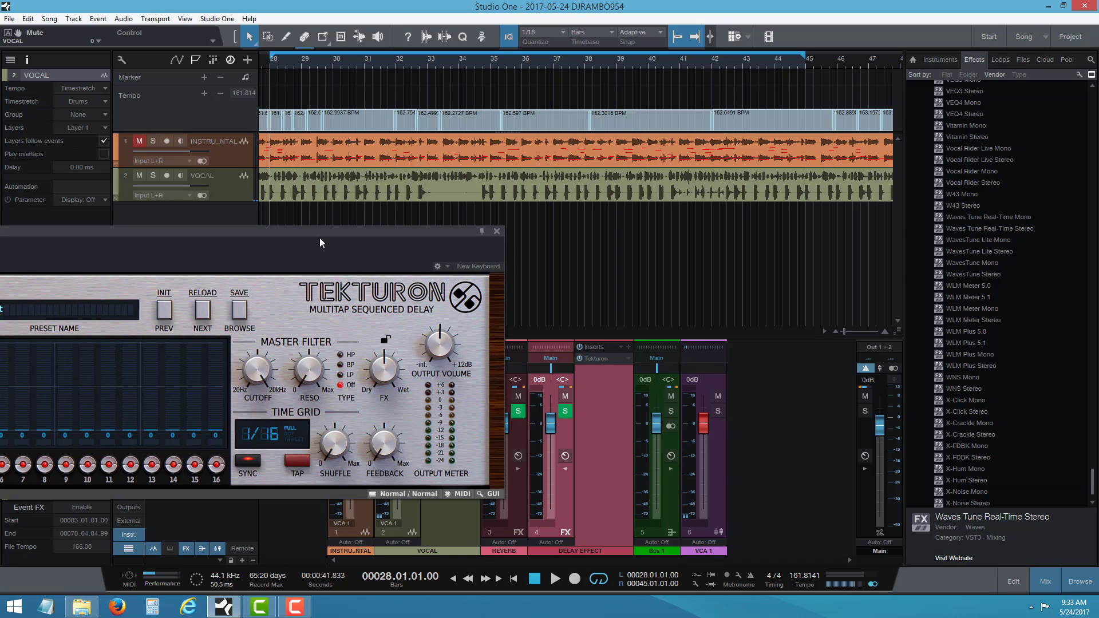
left_click_drag(324, 250, 801, 112)
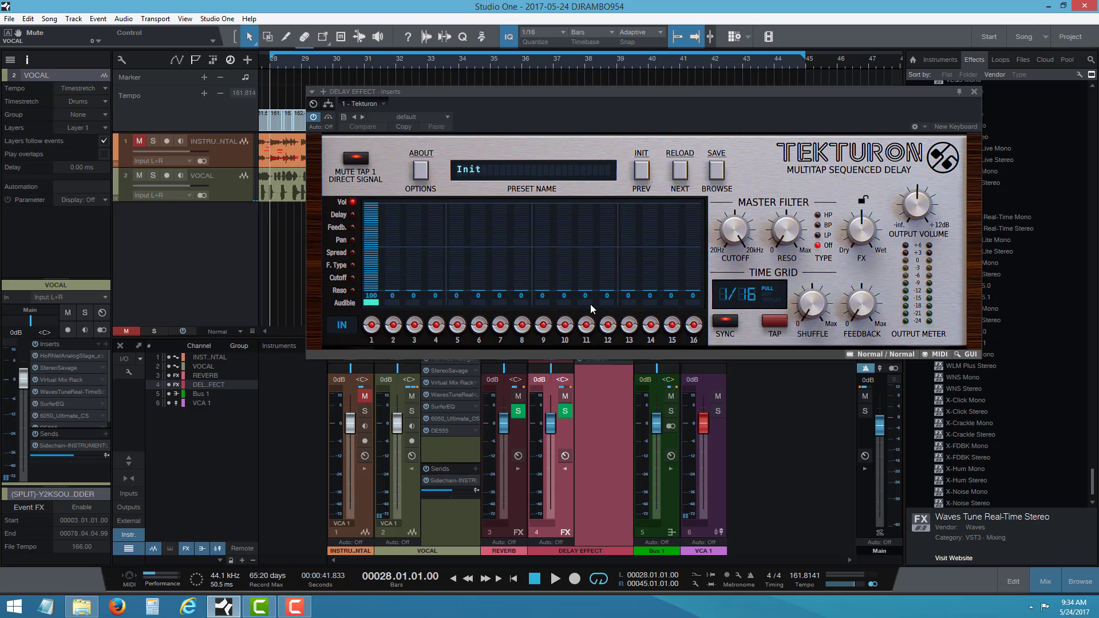
left_click_drag(894, 113, 953, 39)
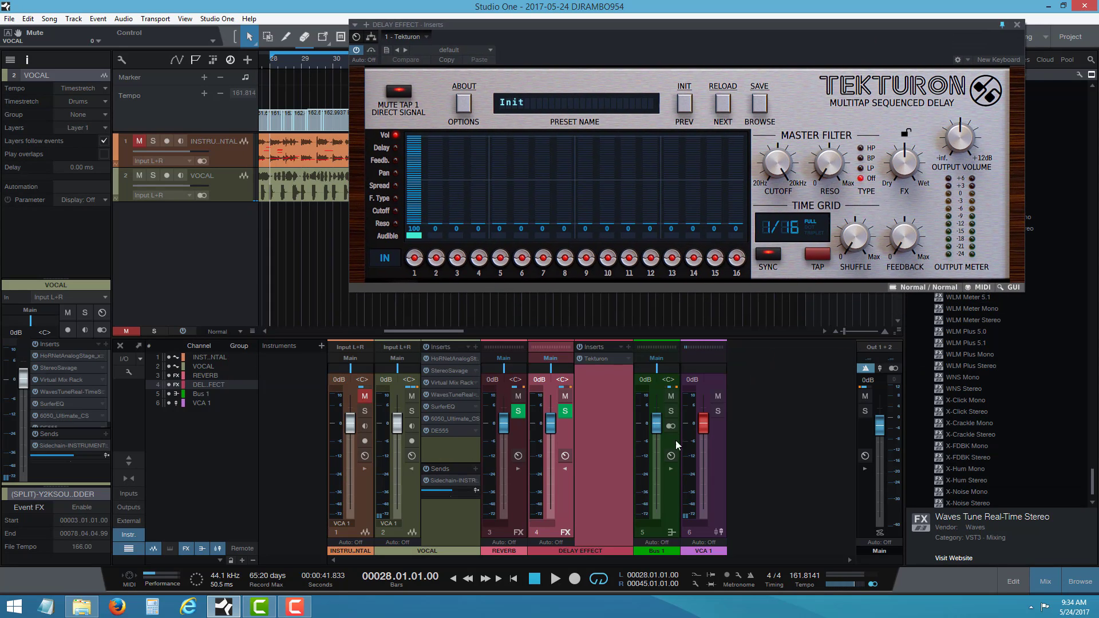
Add a send to DELAY EFFECT on the VOCAL channel and briefly play the vocal through it.
left_click(475, 469)
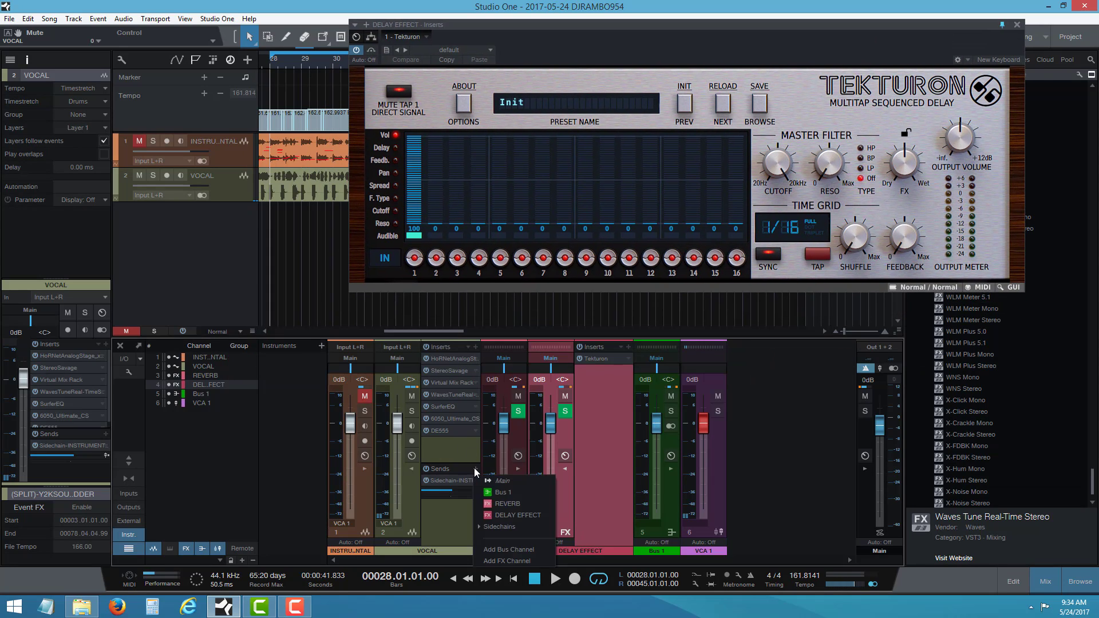
left_click(491, 515)
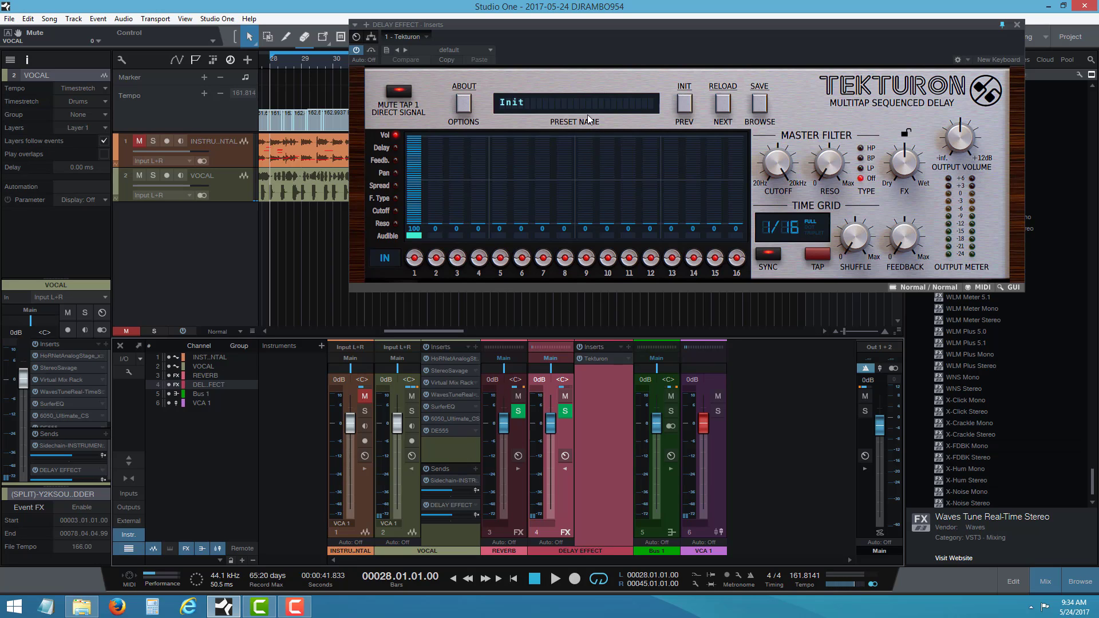
left_click(555, 579)
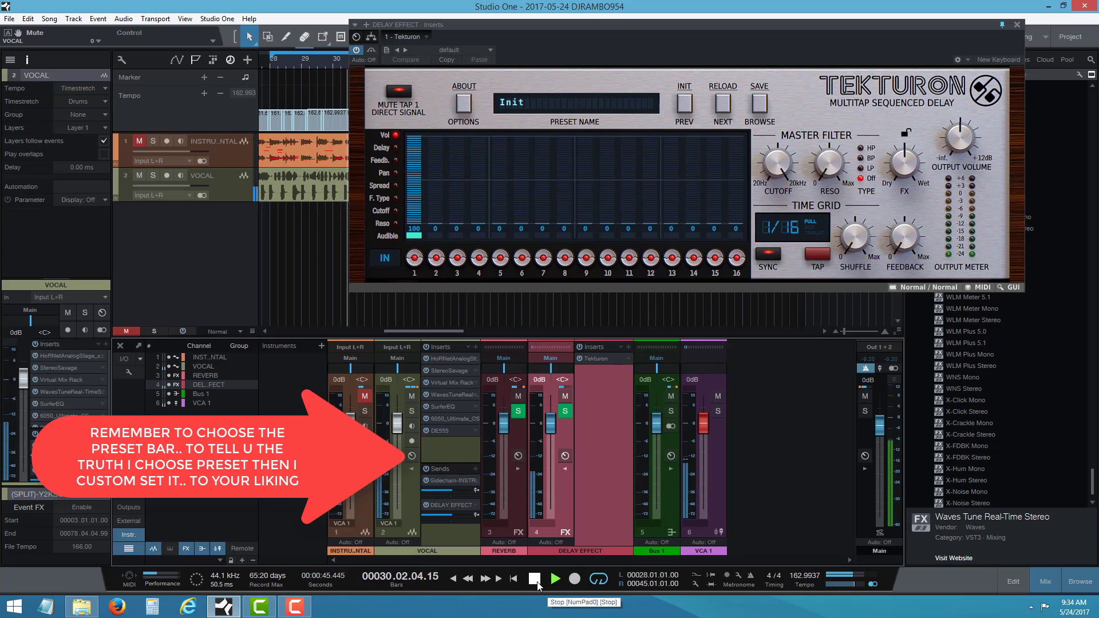
left_click(536, 579)
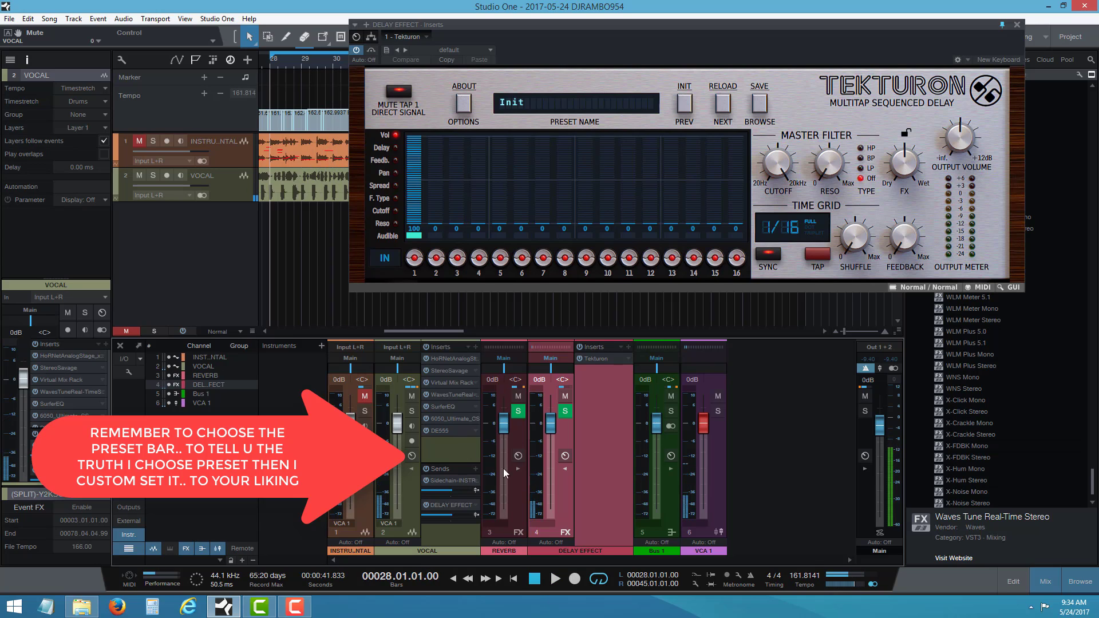
Show Tekturon's tap delays, toggle tap 1's input off and on, and set tap 1's delay to x2.
left_click(392, 149)
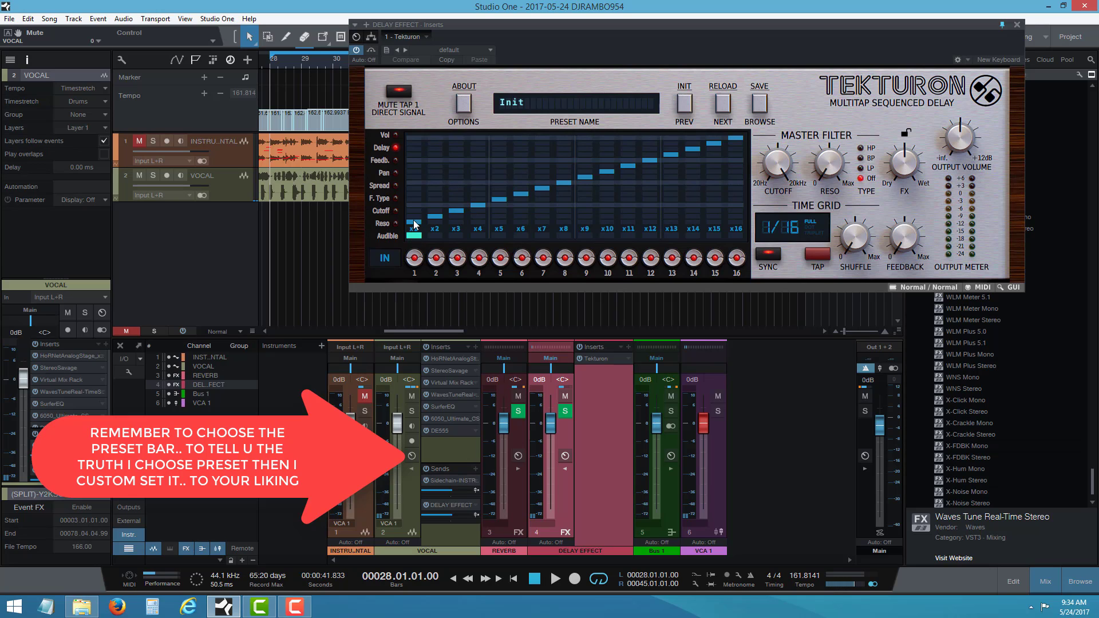
left_click_drag(418, 218, 419, 222)
left_click(414, 255)
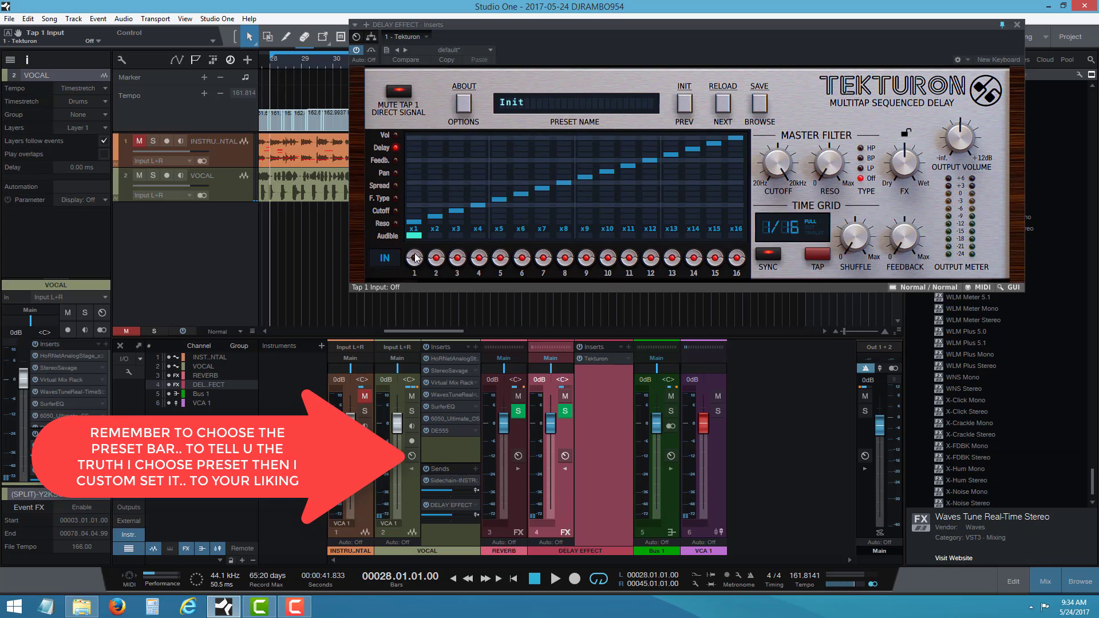
left_click(415, 255)
left_click_drag(418, 213, 421, 199)
left_click(416, 219)
Browse the Tekturon presets filtered to Medium decay, load Bounce Back, and start playing the vocal.
left_click(526, 107)
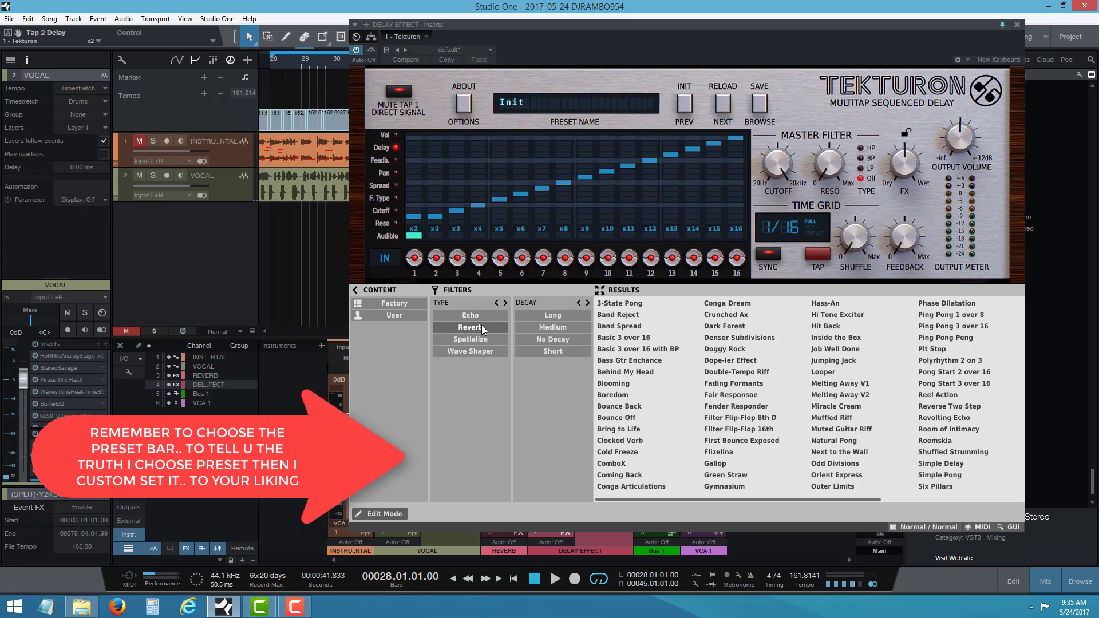
left_click(559, 330)
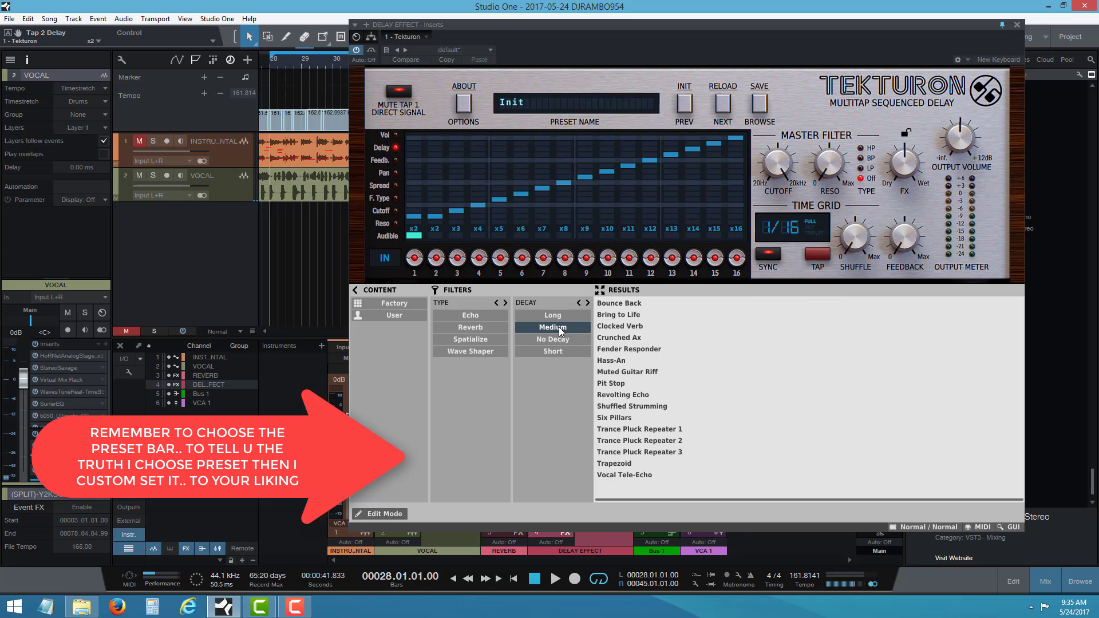
left_click(623, 302)
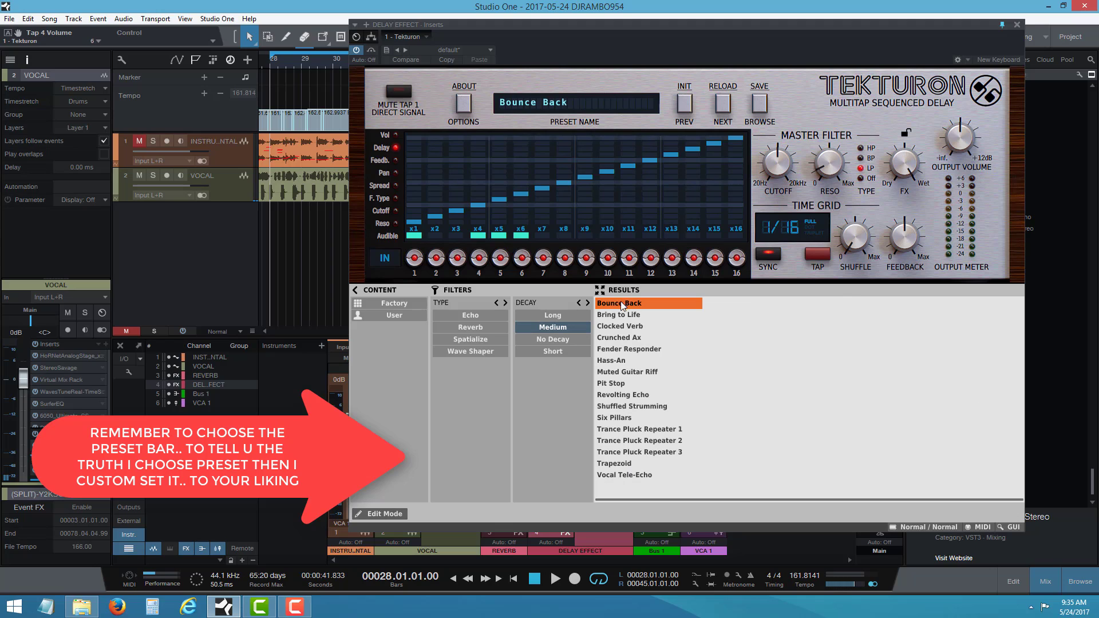
left_click(554, 578)
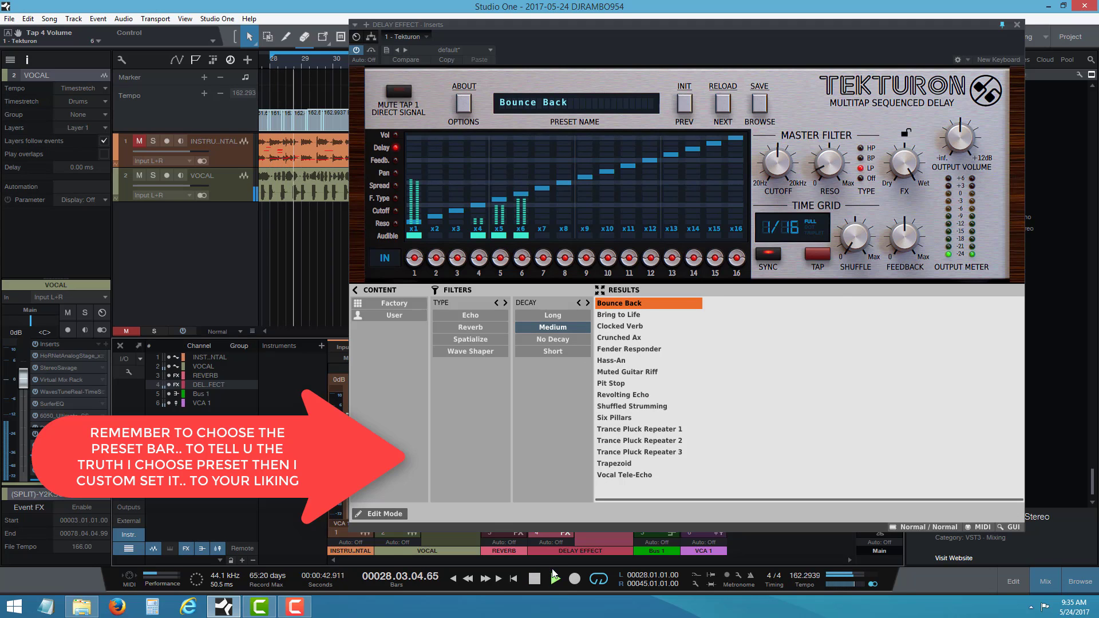
Audition the Medium-decay presets from Bring to Life down to Vocal Tele-Echo on the playing vocal and stop playback.
left_click(618, 315)
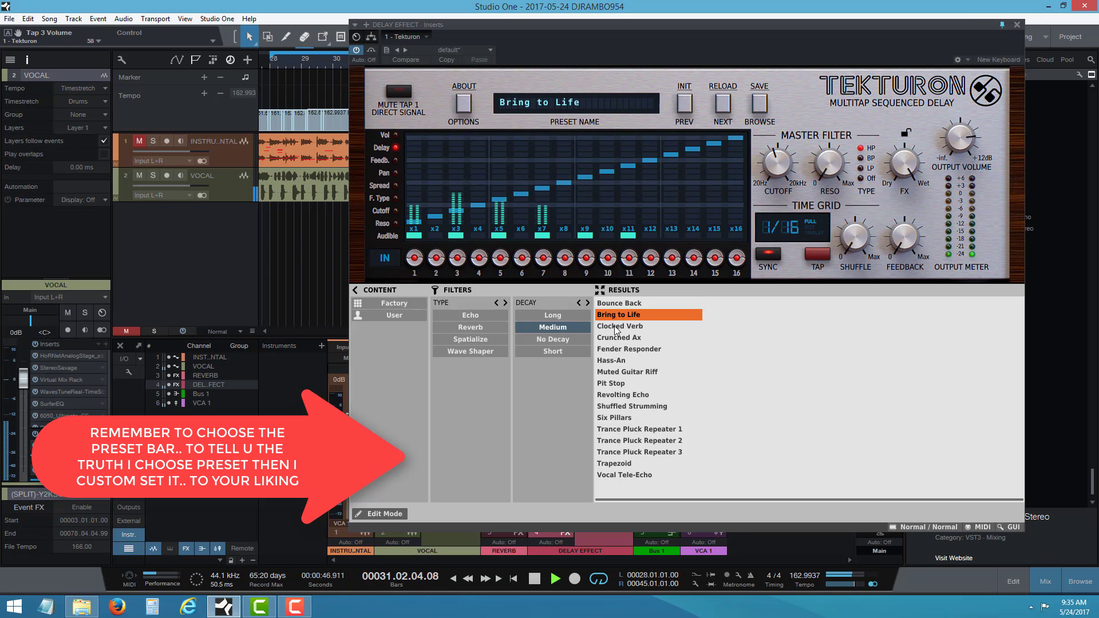
left_click(614, 326)
left_click(618, 336)
left_click(622, 349)
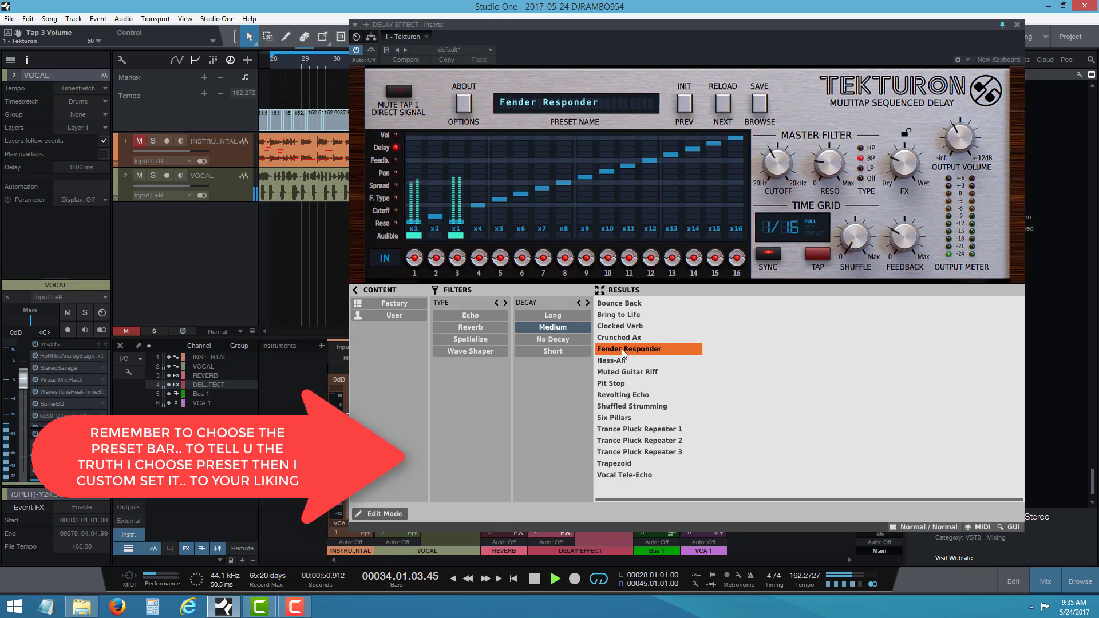
left_click(616, 359)
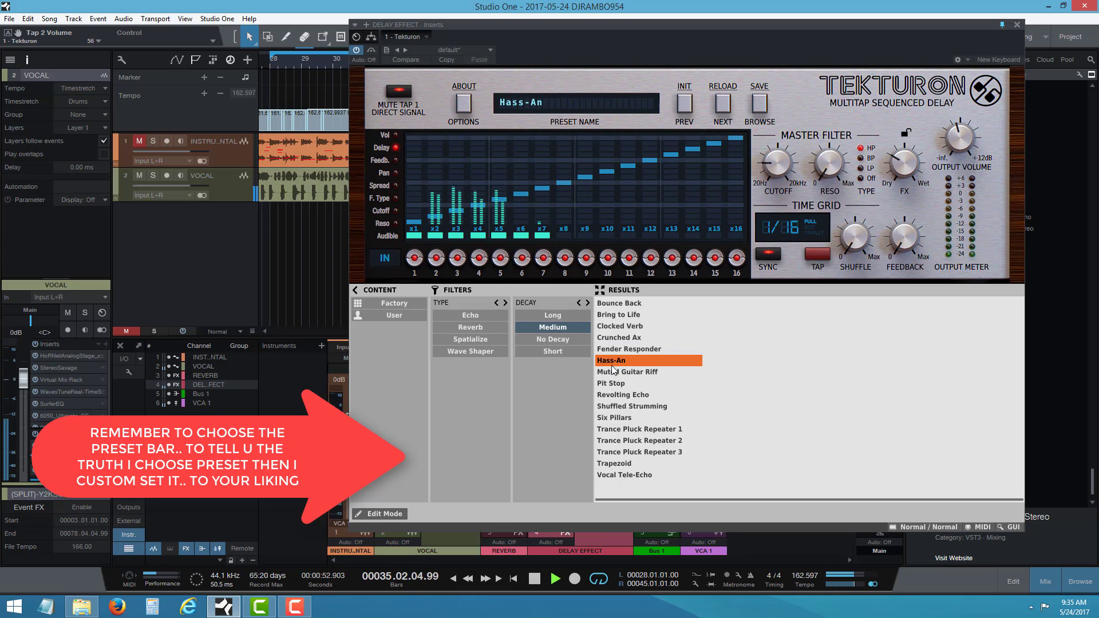
left_click(613, 371)
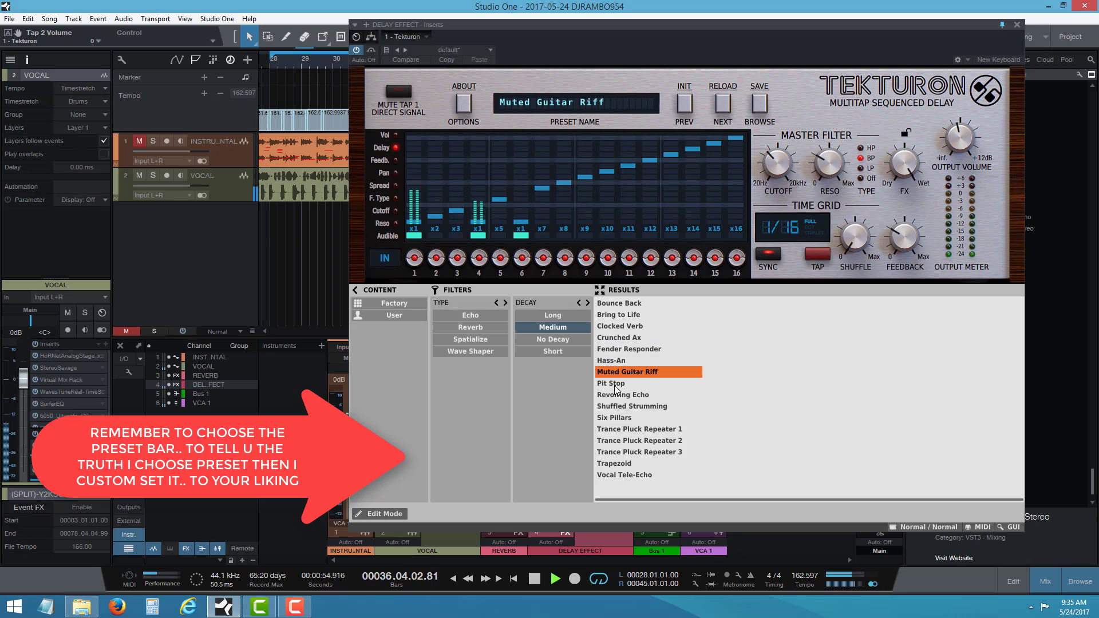
left_click(615, 384)
left_click(618, 396)
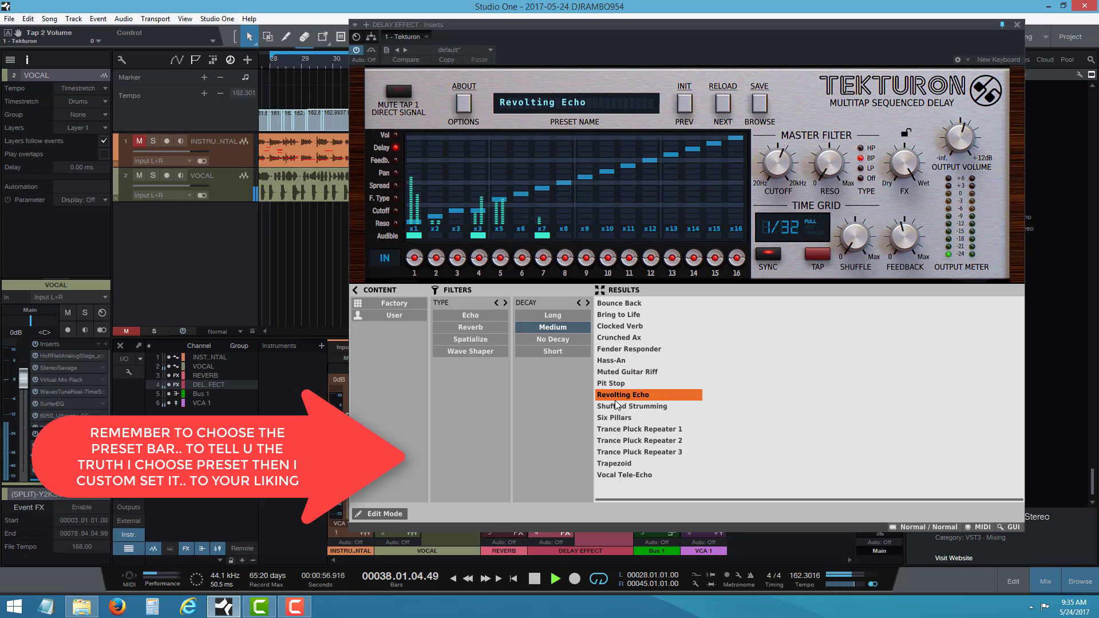
left_click(614, 407)
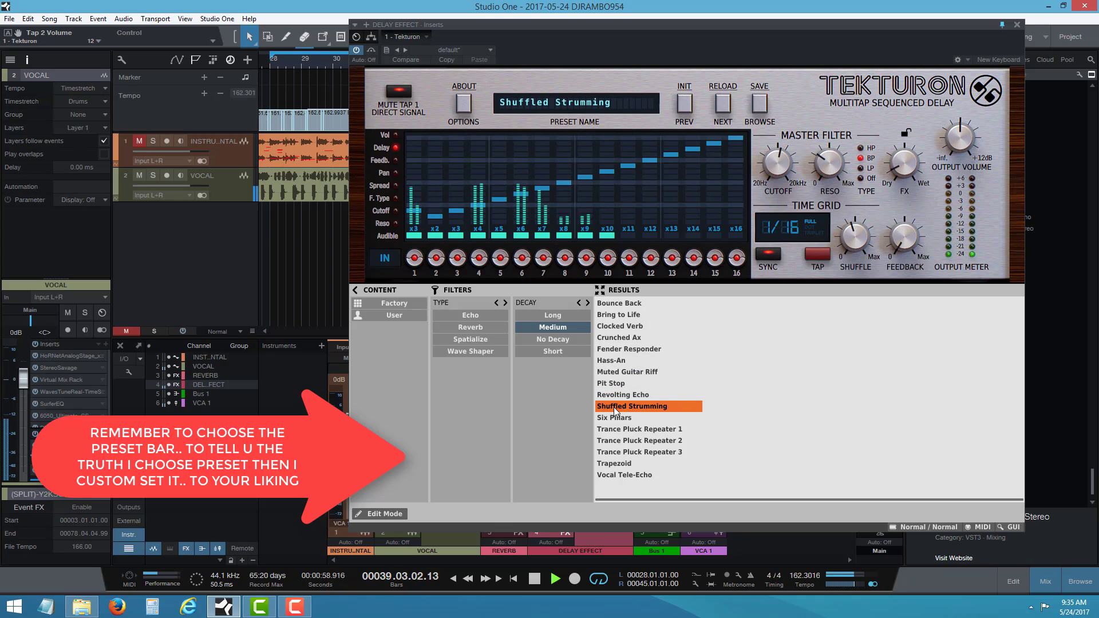
left_click(613, 418)
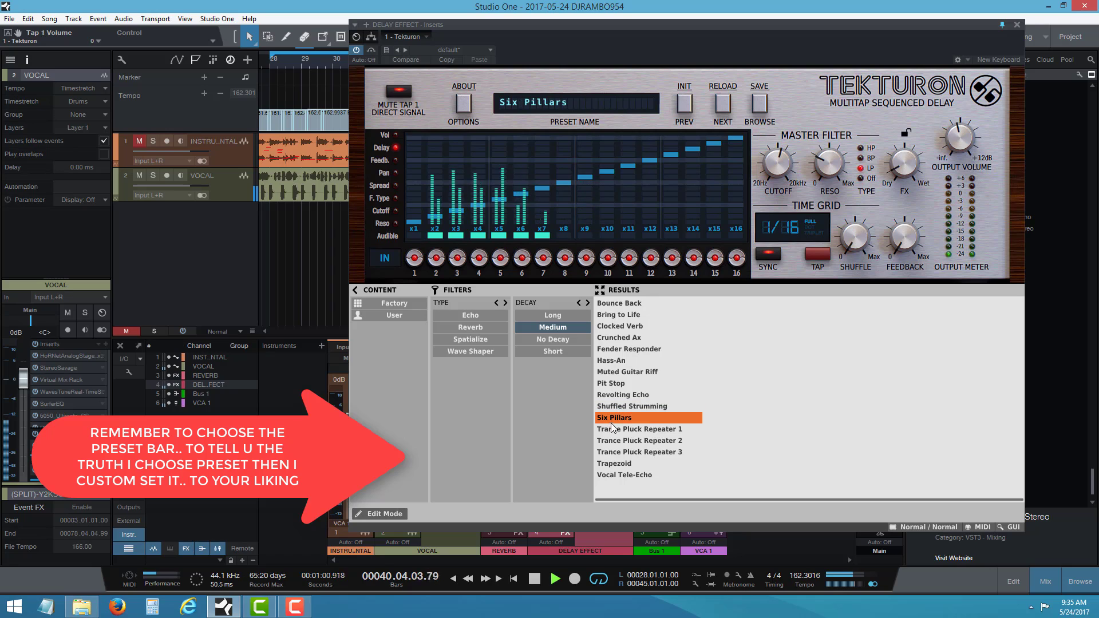
left_click(613, 430)
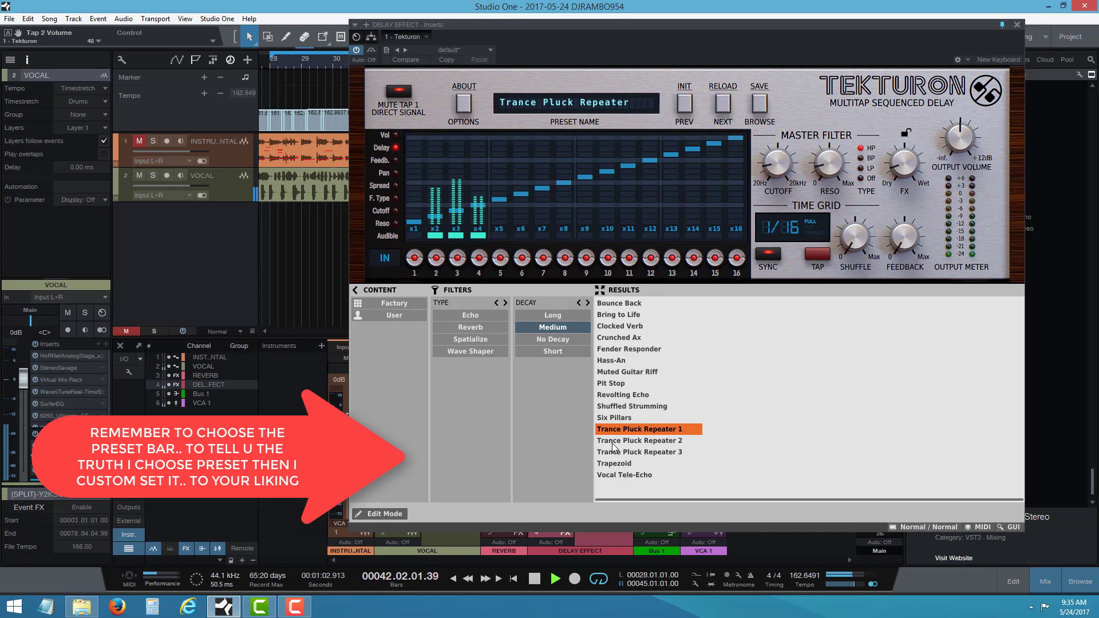
left_click(612, 442)
left_click(606, 472)
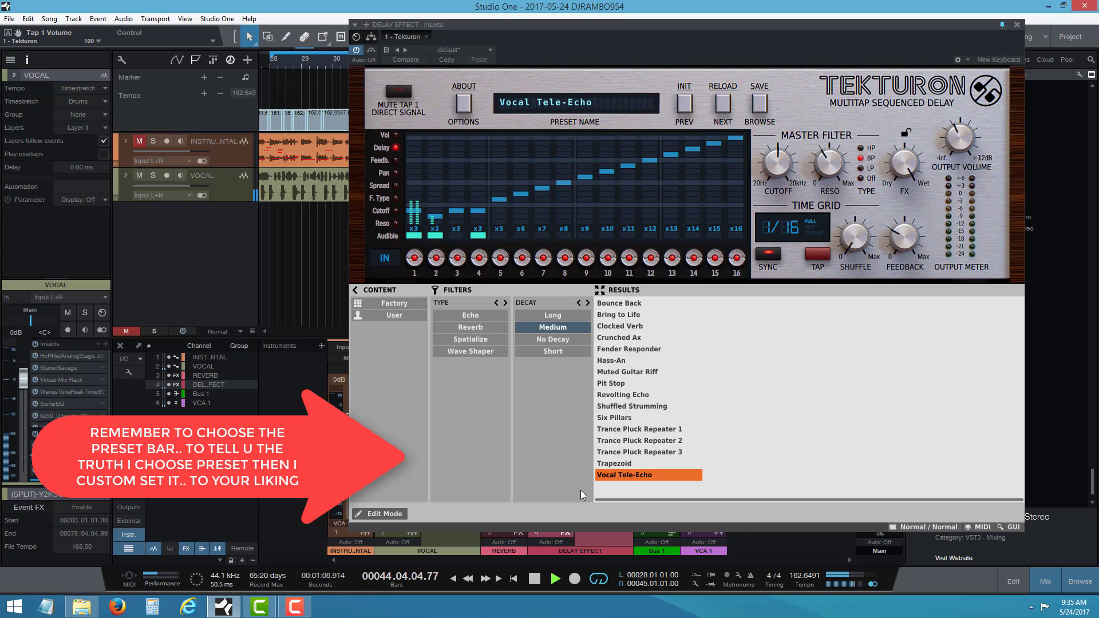
key("space")
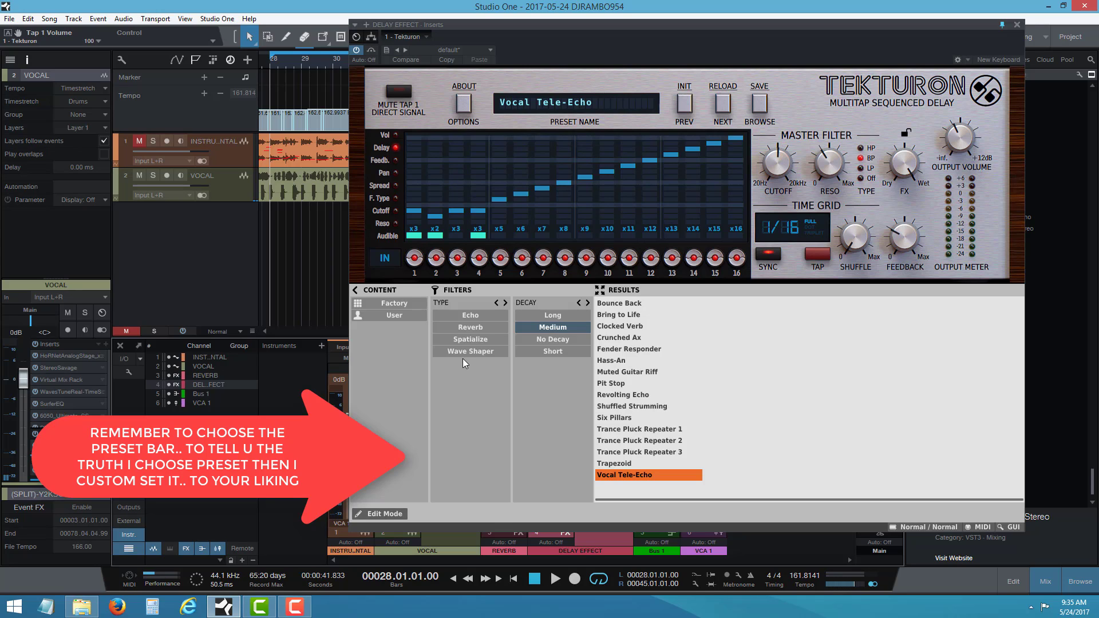
Add Long decay to the preset filter, audition Flizelina, Gallop and Green Straw, and load Hass-An before stopping playback.
left_click(543, 318)
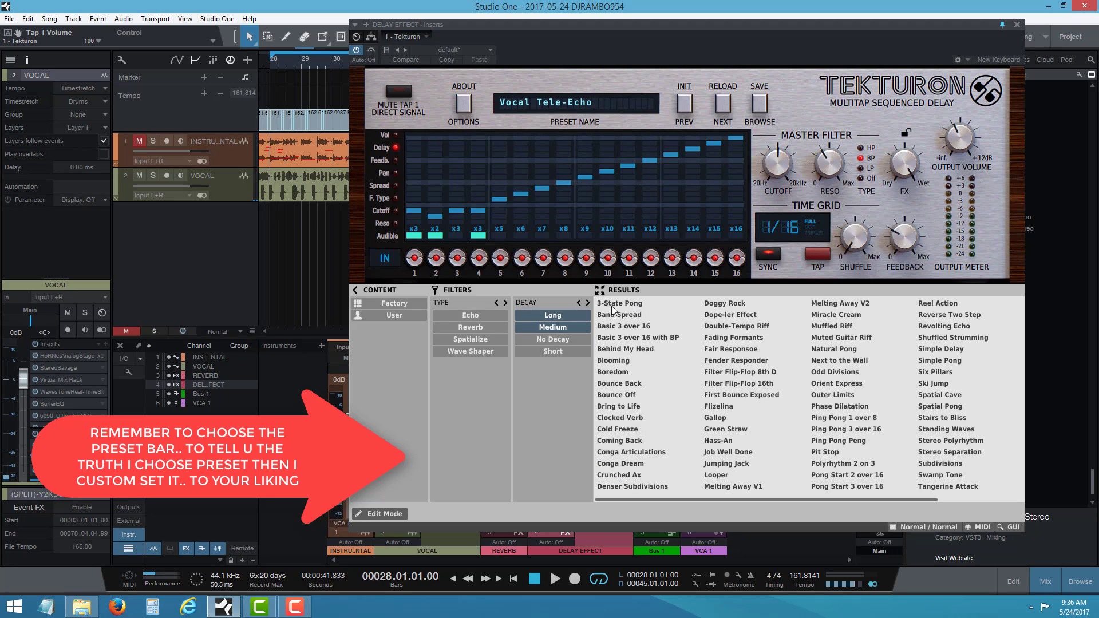
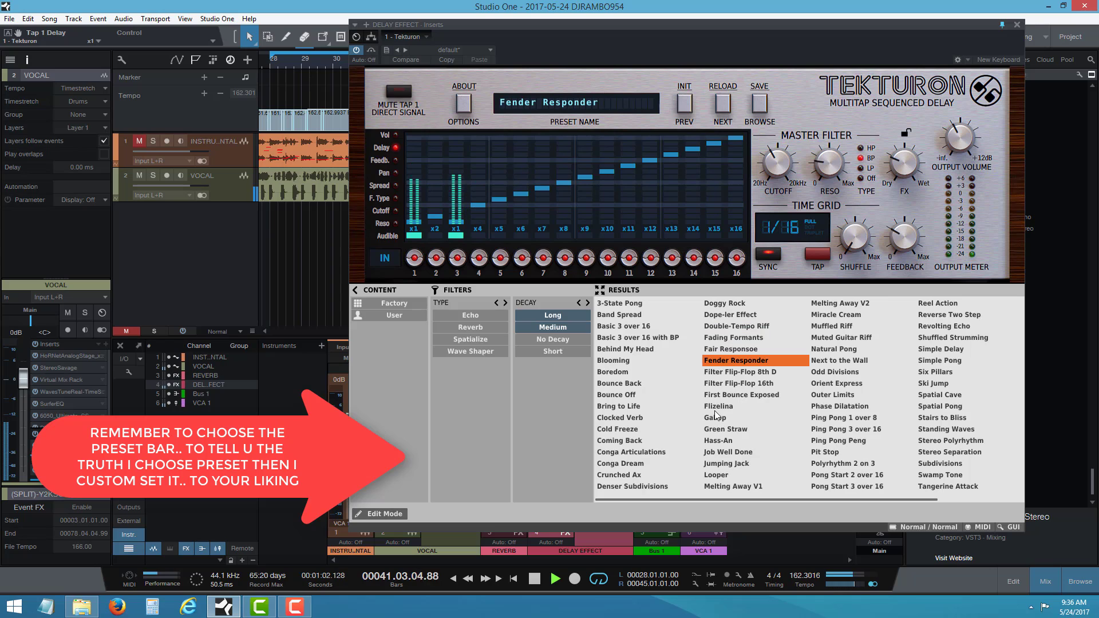
left_click(717, 407)
left_click(717, 418)
left_click(722, 430)
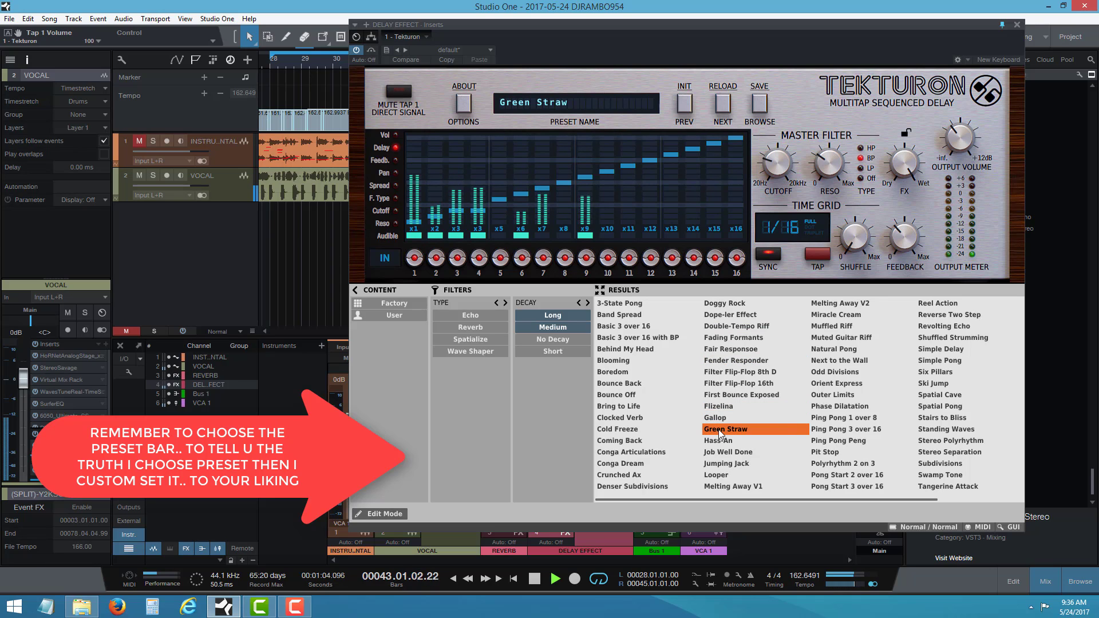
left_click(715, 442)
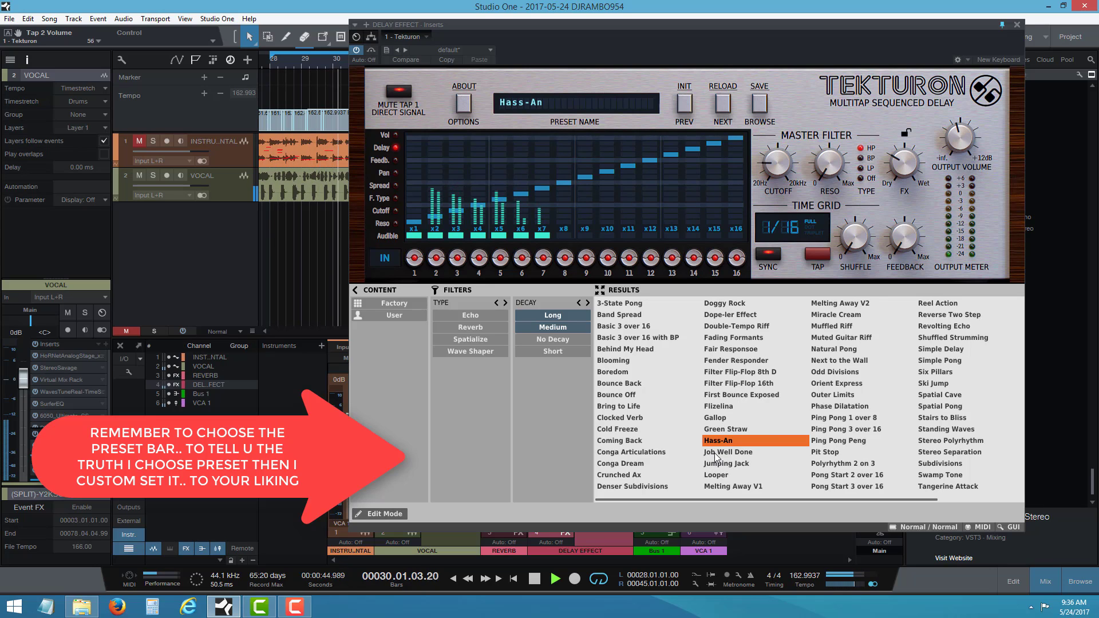
left_click(535, 579)
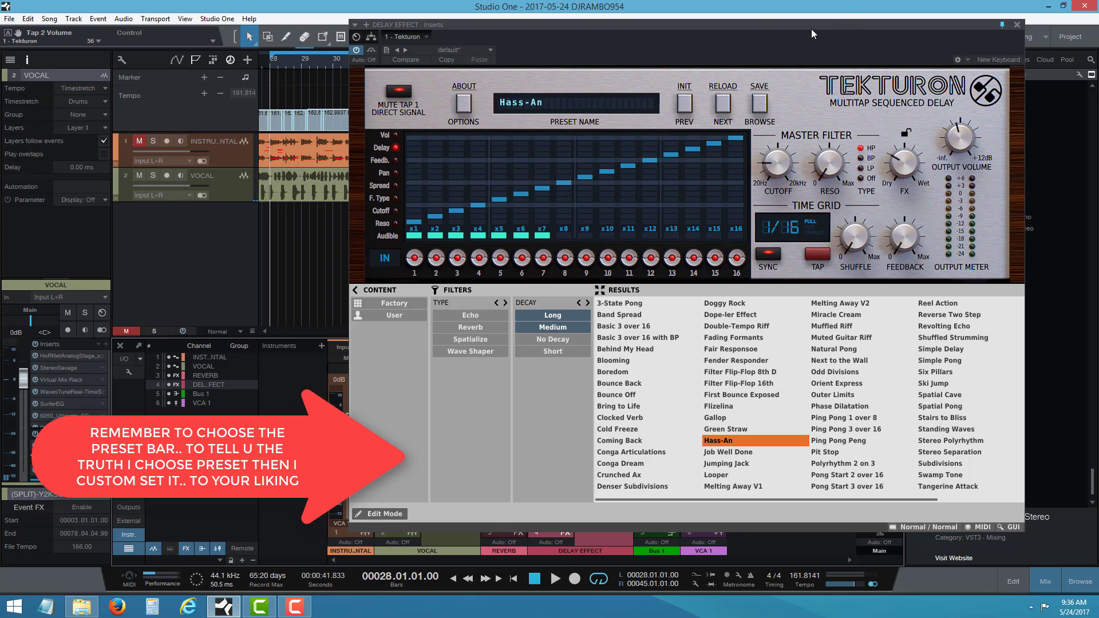
Move the Tekturon window clear of the mixer, solo the DELAY EFFECT channel and briefly play the vocal through Hass-An.
left_click_drag(757, 52, 1089, 97)
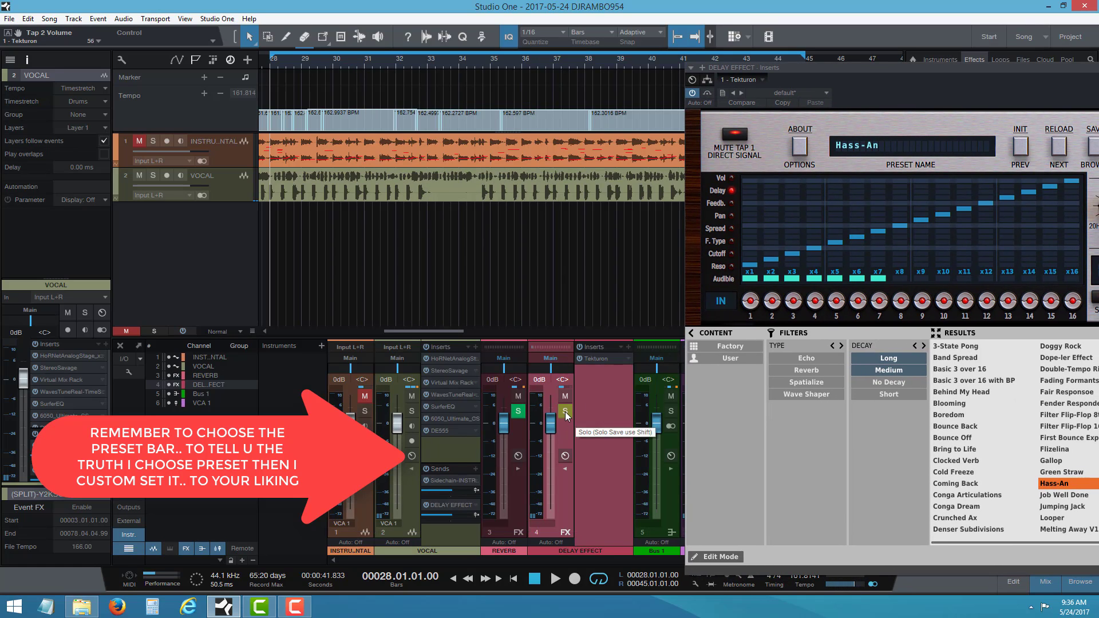
left_click(565, 411)
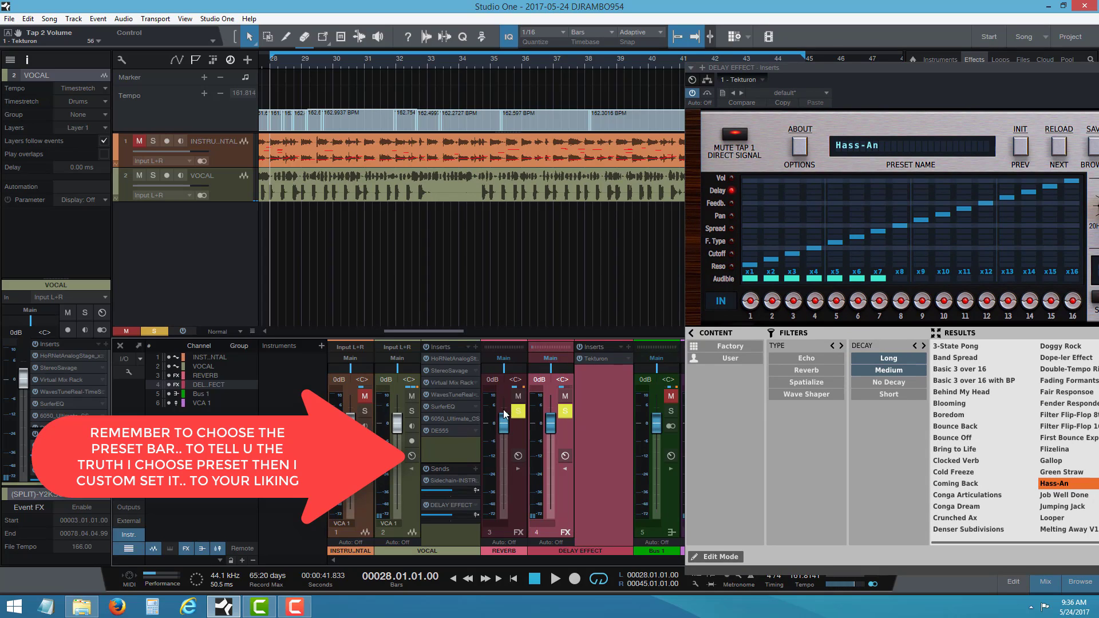
left_click(555, 579)
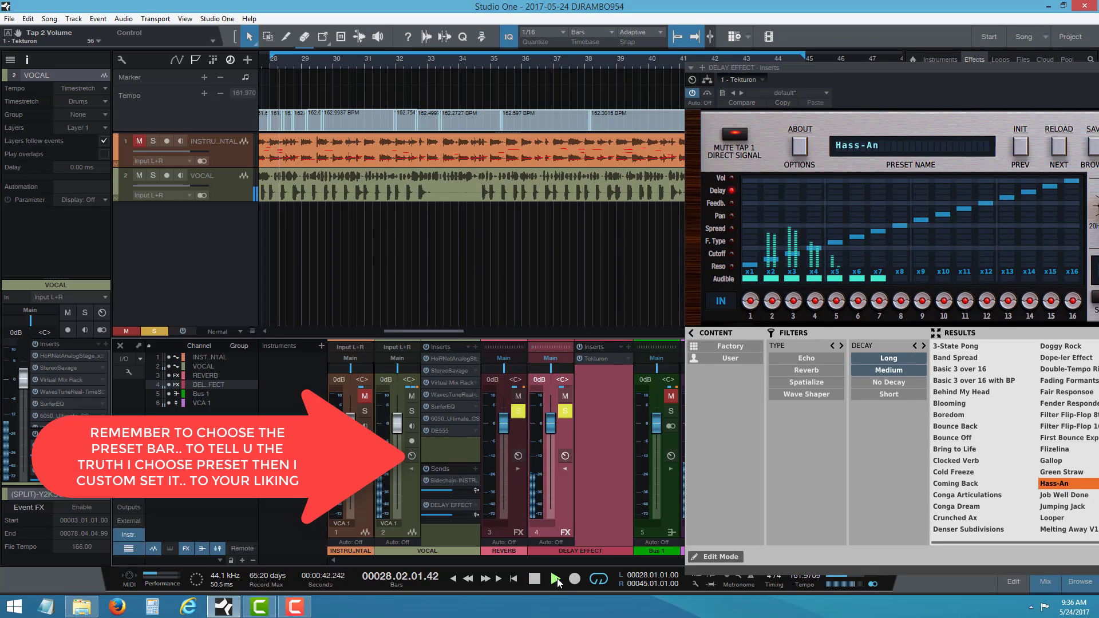
left_click_drag(970, 89, 683, 40)
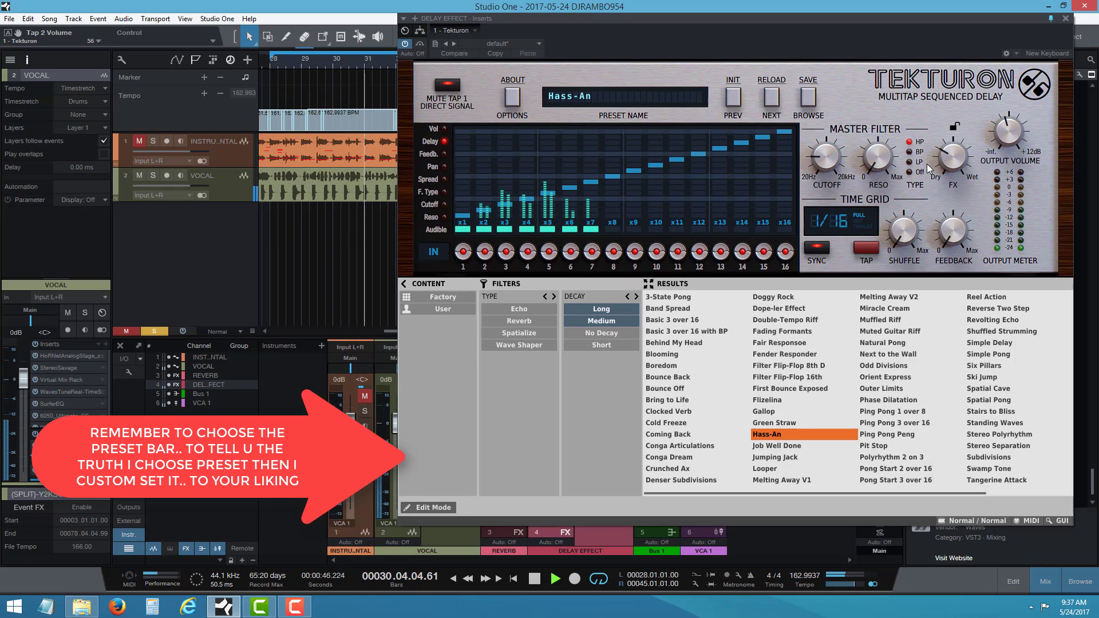
left_click(534, 578)
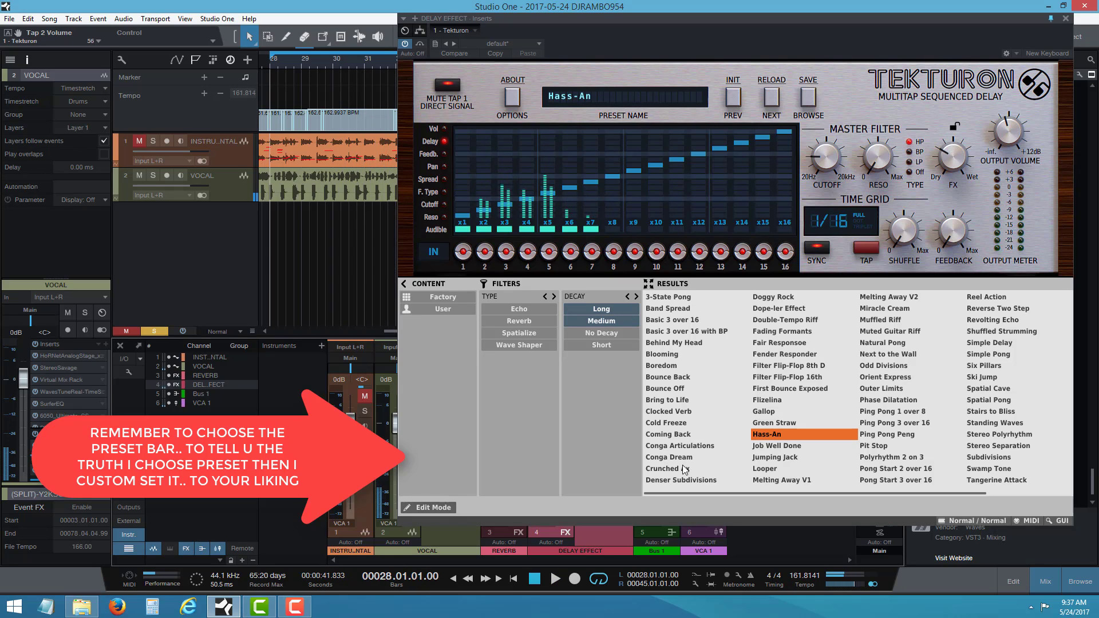
Set the FX mix to 82% dry and 18% wet during vocal playback, viewing the taps' panning and filter types meanwhile.
left_click_drag(941, 148, 947, 185)
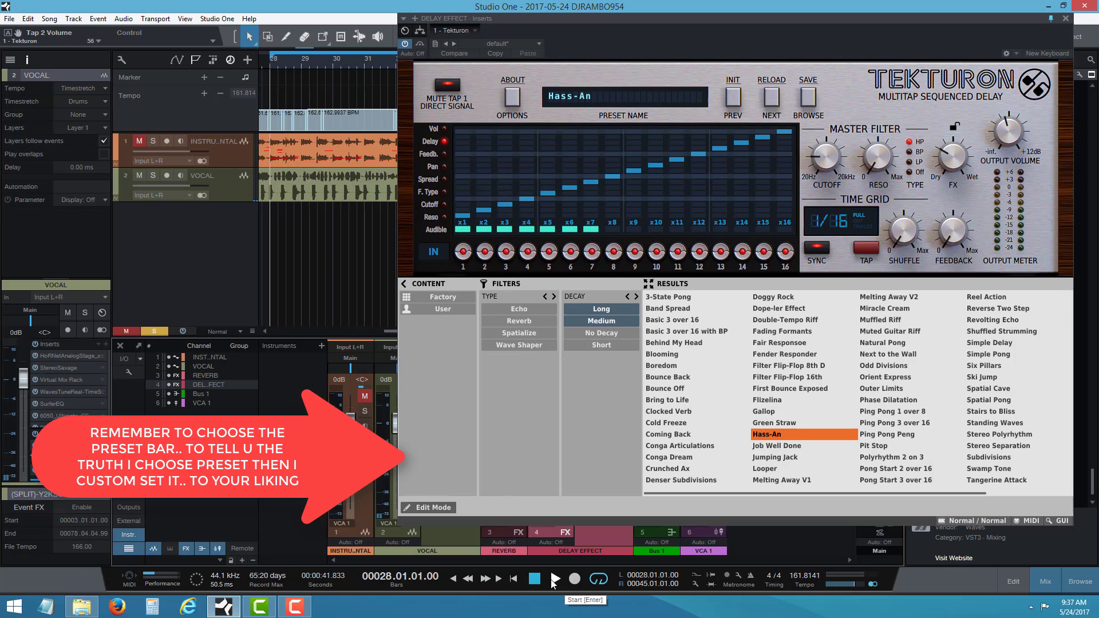
left_click(554, 579)
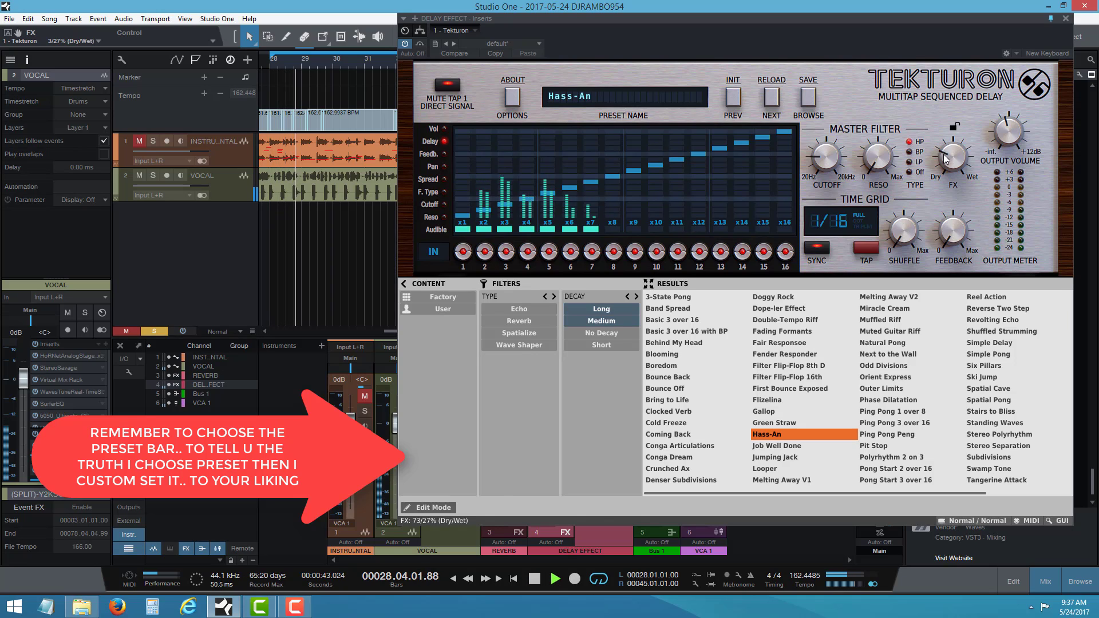
mouse_move(943, 165)
left_mouse_down()
mouse_move(941, 193)
mouse_move(941, 182)
left_mouse_up()
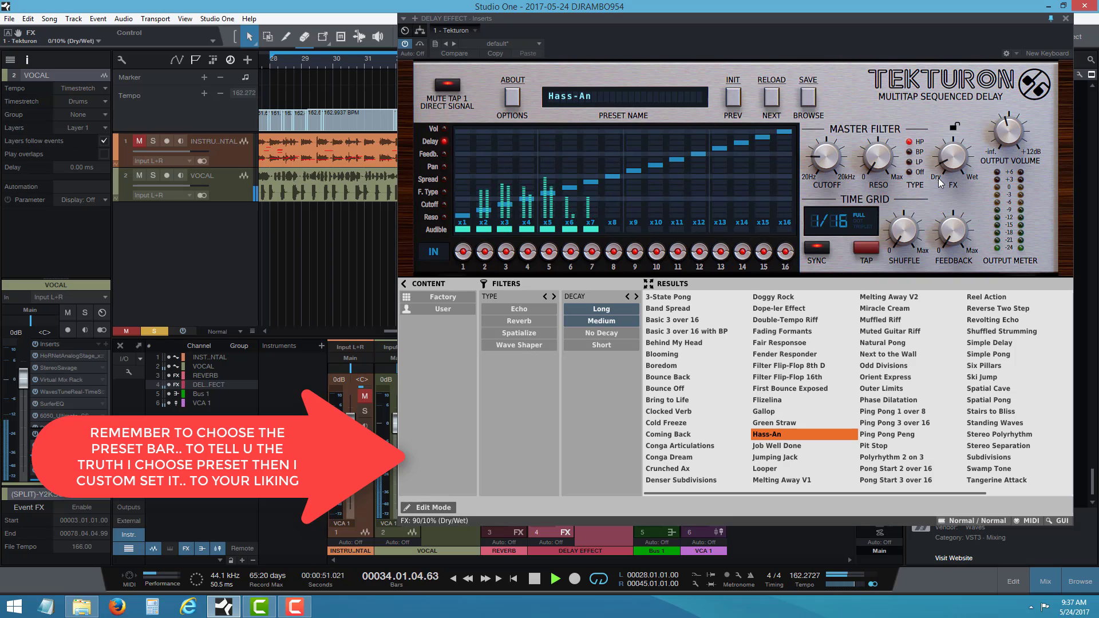
left_click_drag(941, 182, 940, 181)
left_click(428, 179)
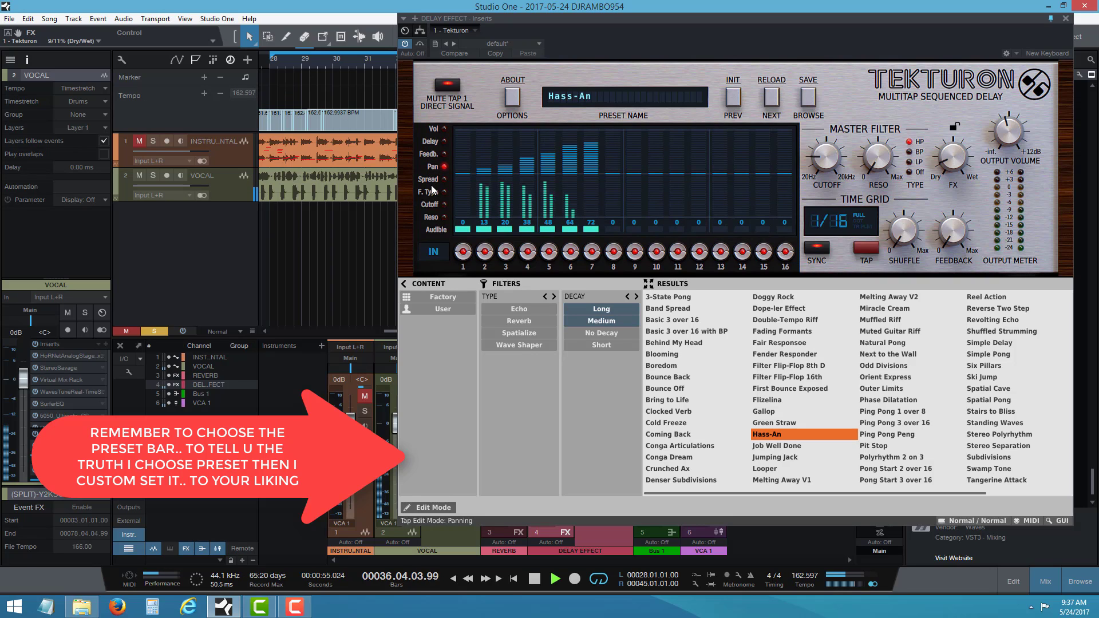
left_click(430, 192)
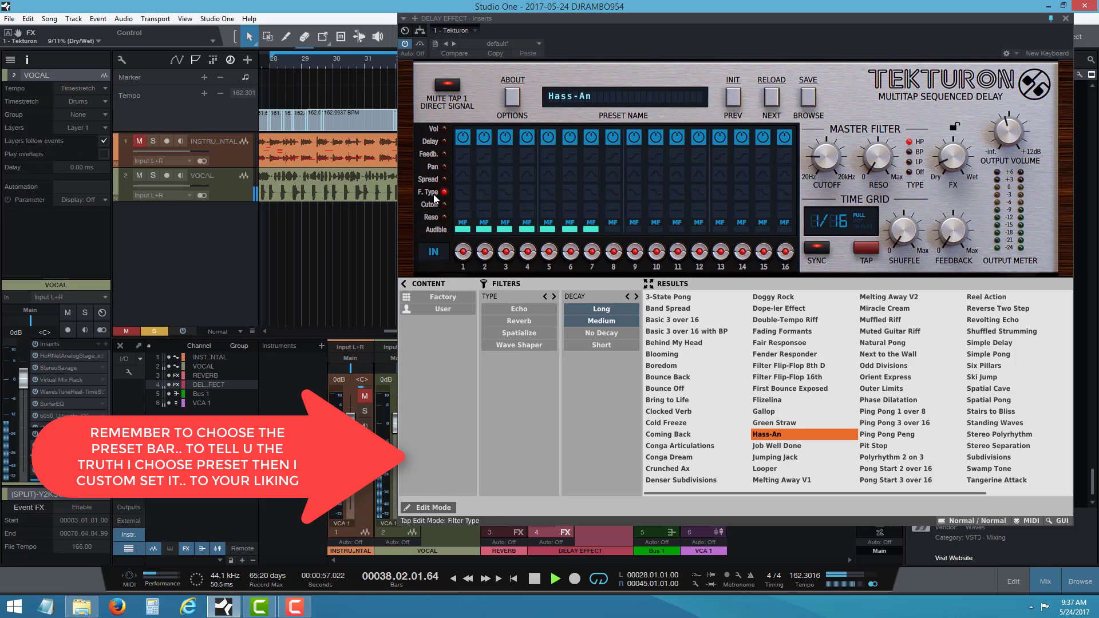
left_click_drag(943, 167, 942, 148)
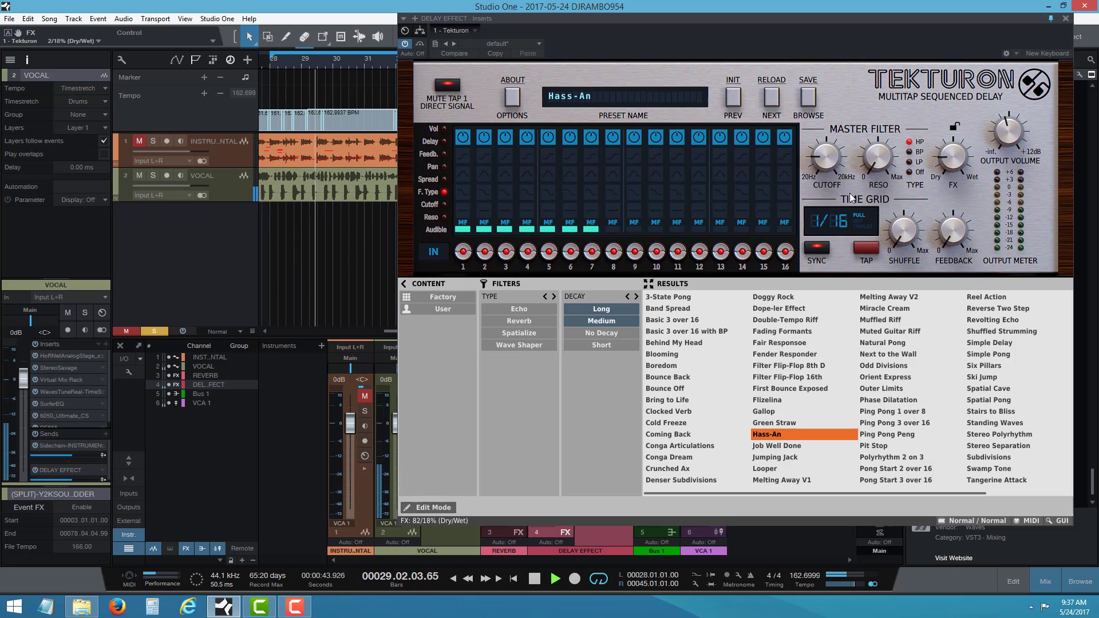
left_click(534, 579)
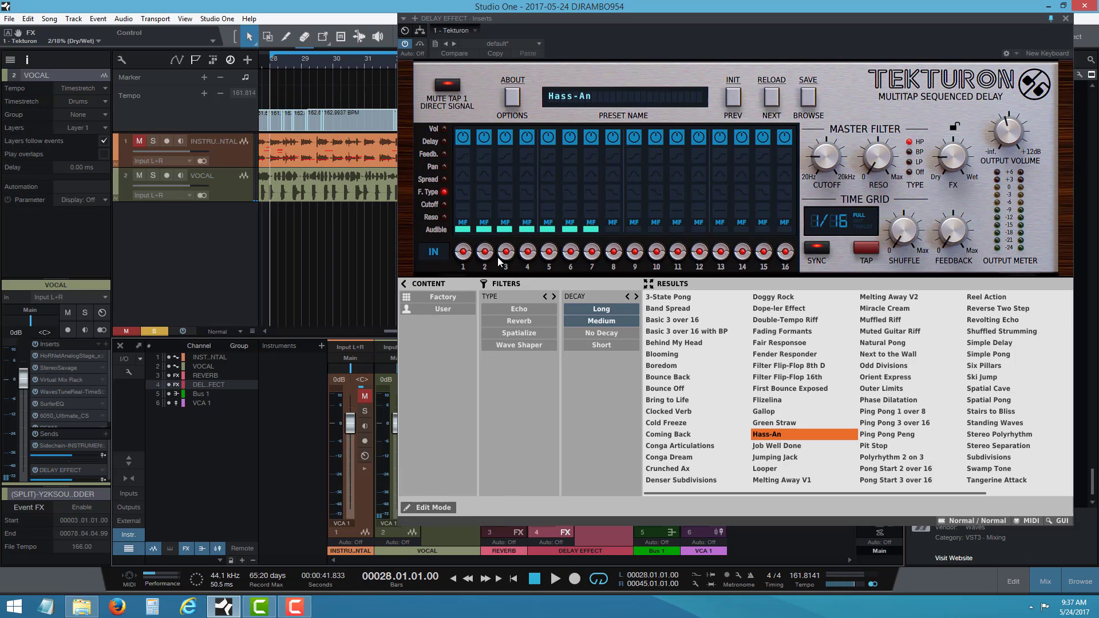
View the taps' cutoff and delay settings, and set the panning to -34 on tap 7 and -27 on tap 4.
left_click(442, 205)
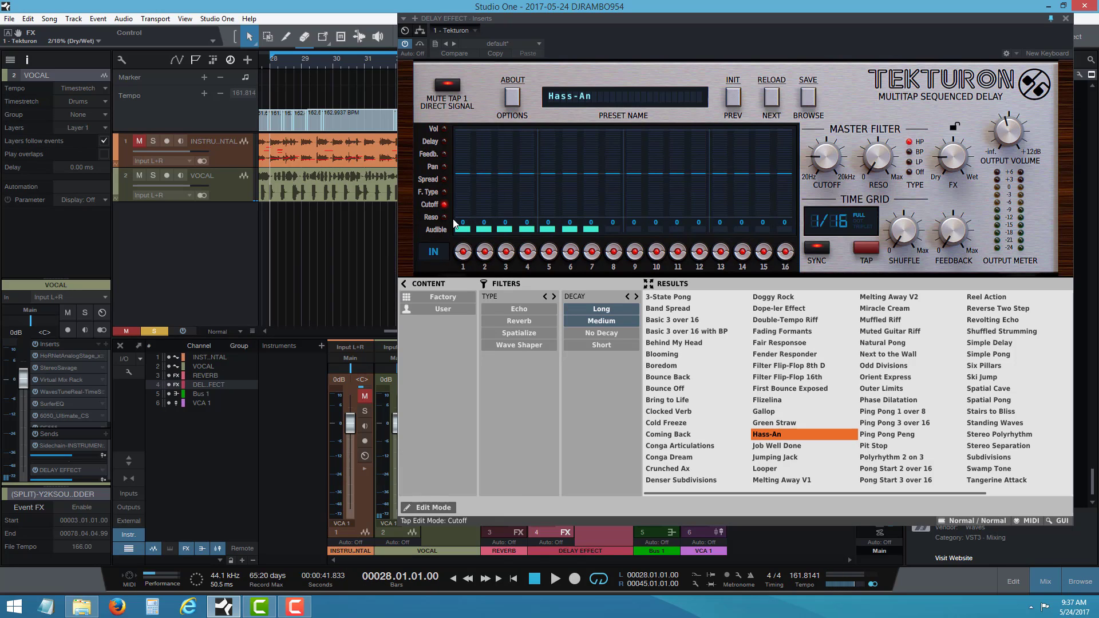
left_click(441, 145)
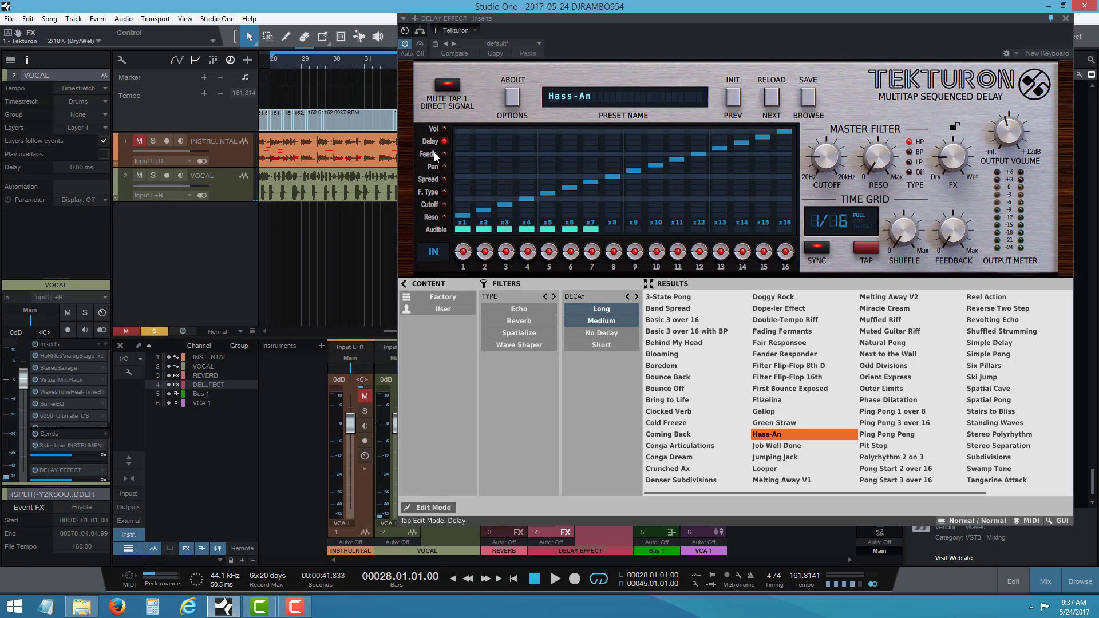
left_click(442, 167)
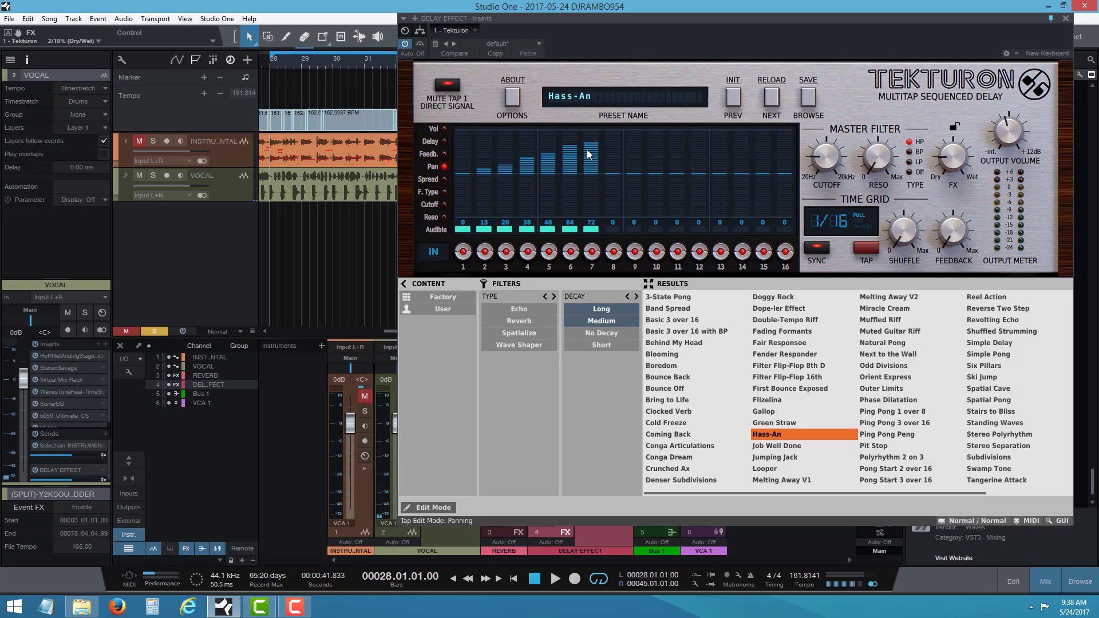
left_click_drag(591, 150, 595, 194)
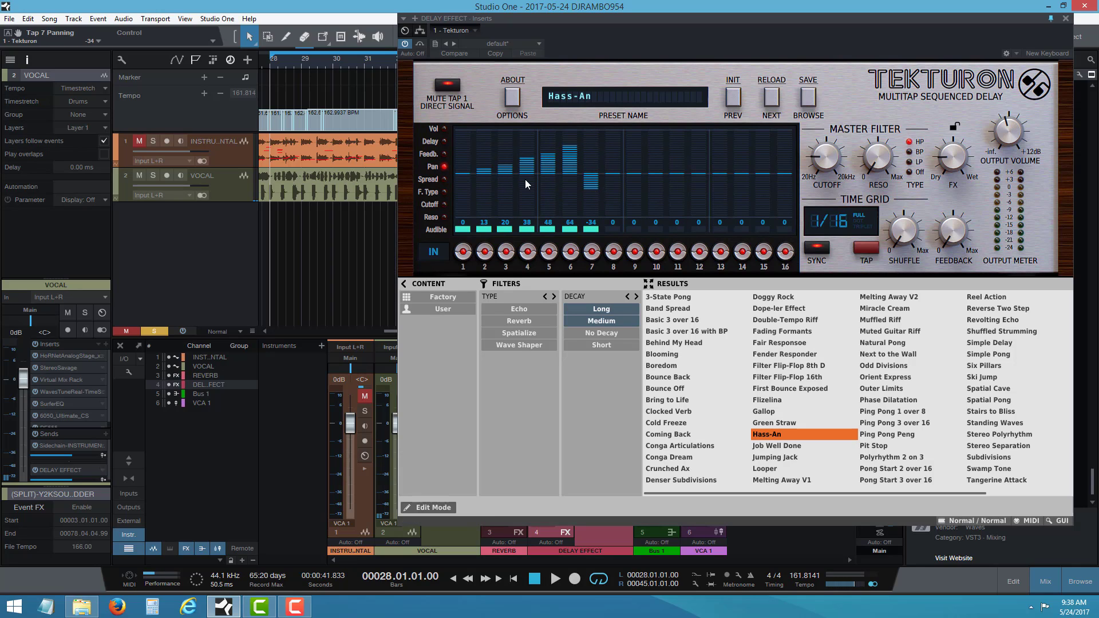
left_click_drag(526, 167, 535, 195)
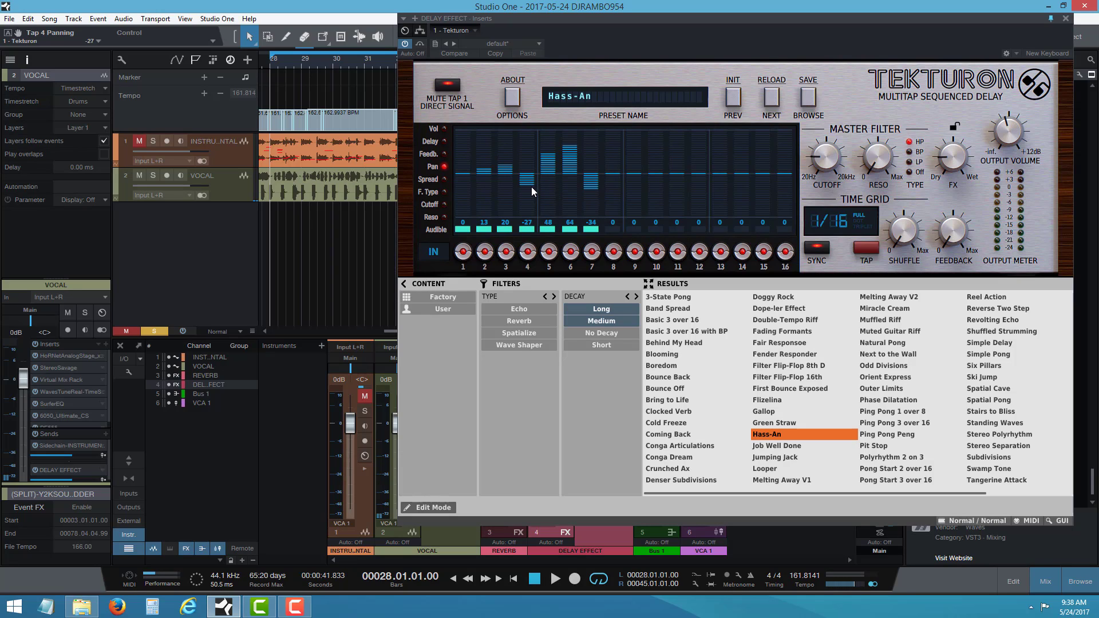
Show the taps' stereo spread and set it to 27 on tap 6 and 16 on tap 3.
left_click(443, 179)
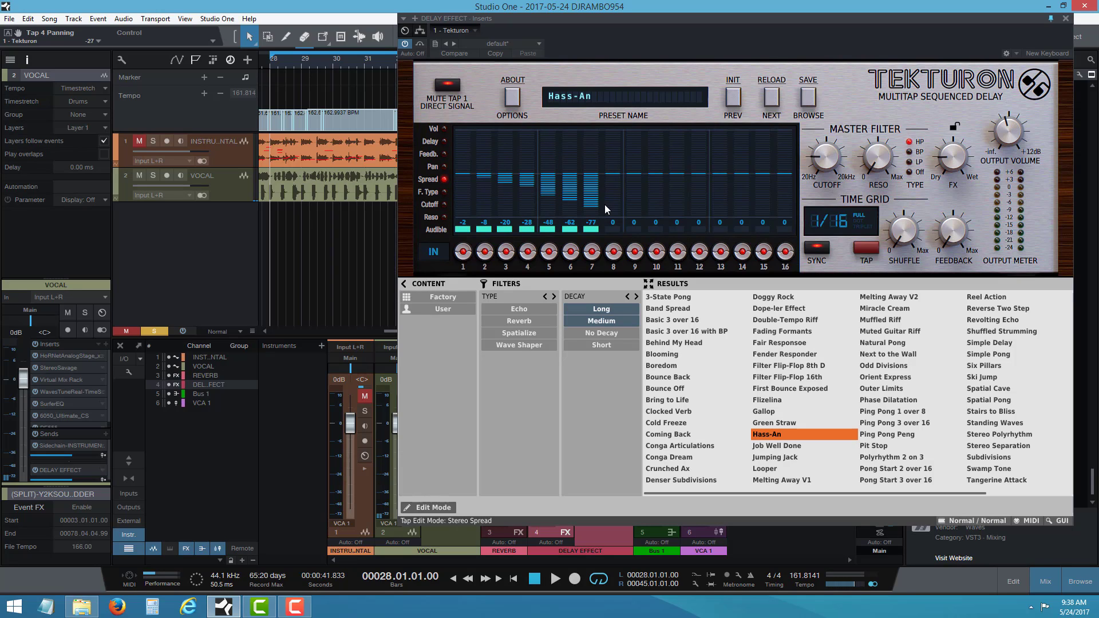
left_click_drag(572, 191, 570, 166)
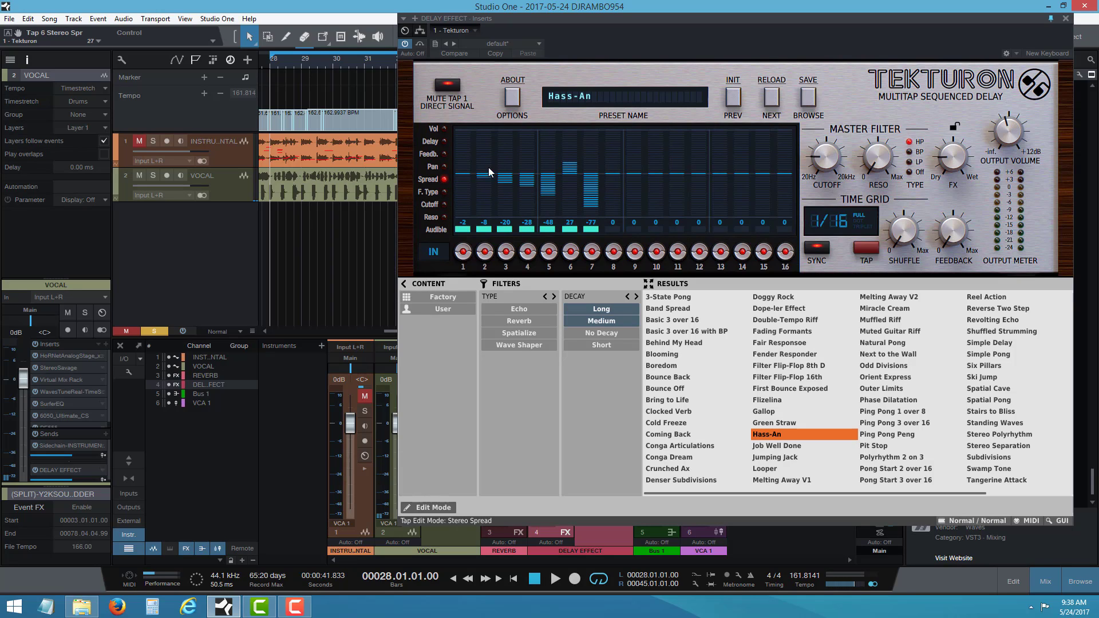
left_click_drag(502, 186, 506, 171)
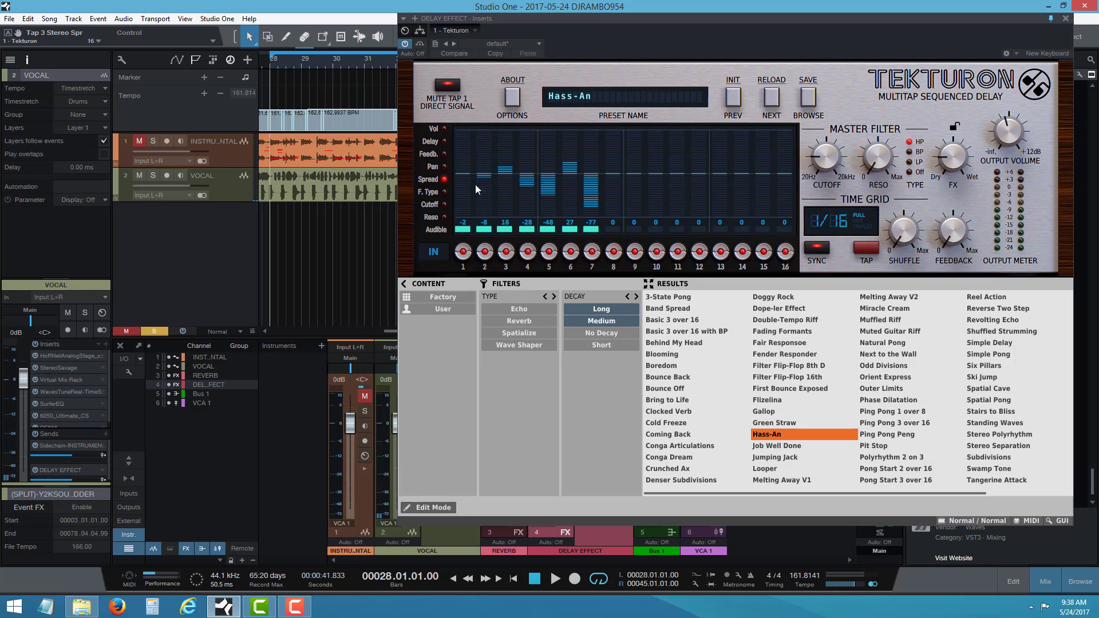
Show the taps' cutoff and set it to -17 on tap 5 and 17 on tap 7.
left_click(438, 205)
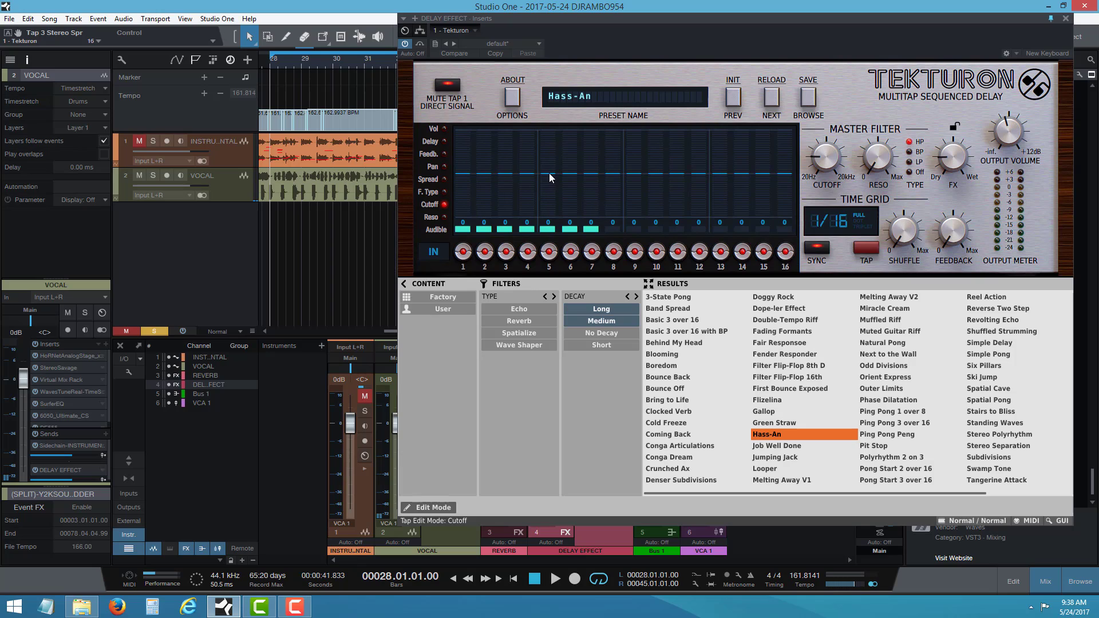
left_click_drag(548, 179, 584, 174)
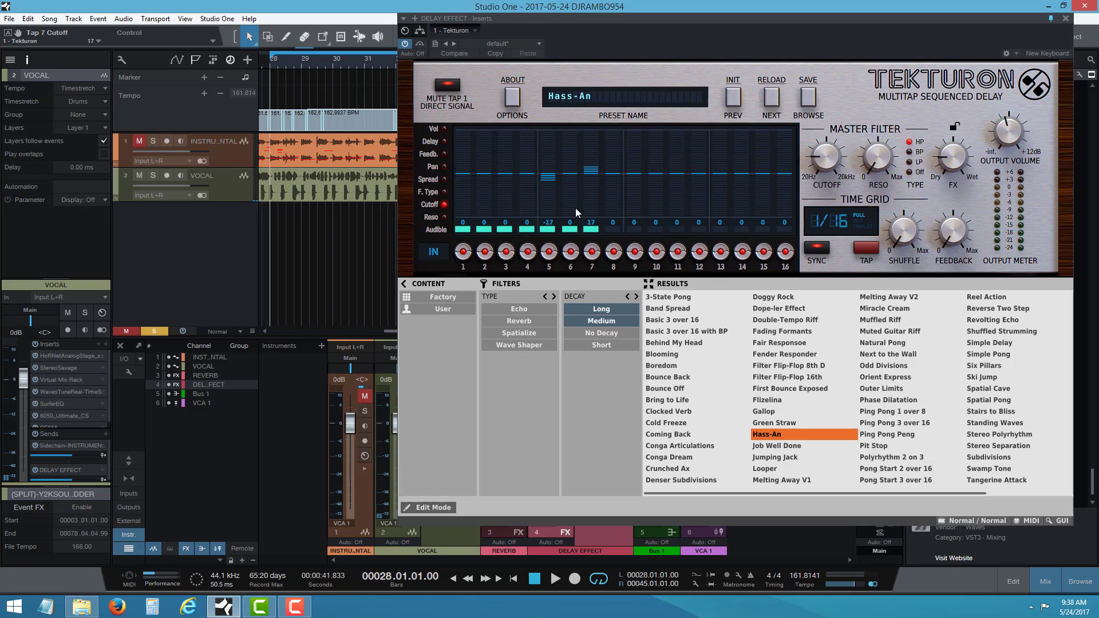
left_click(598, 102)
left_click(599, 102)
Play the vocal while auditioning presets such as Spatial Cave, Simple Delay, Ping Pong Peng, Flizelina and Gallop, reload Hass-An and stop playback.
key("space")
left_click(987, 389)
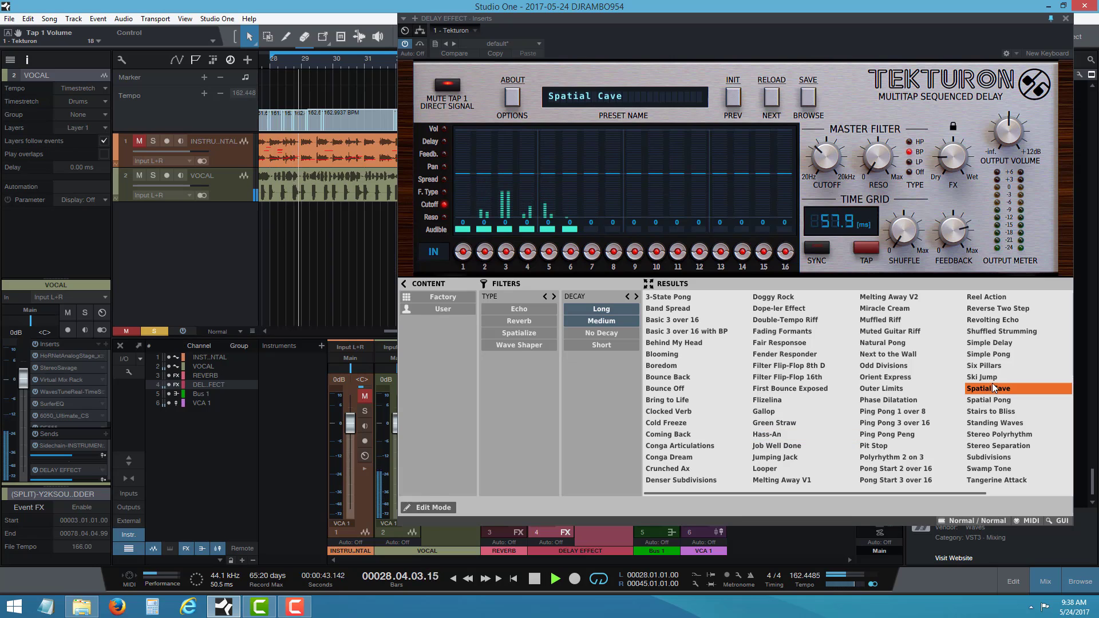
left_click(987, 354)
left_click(983, 345)
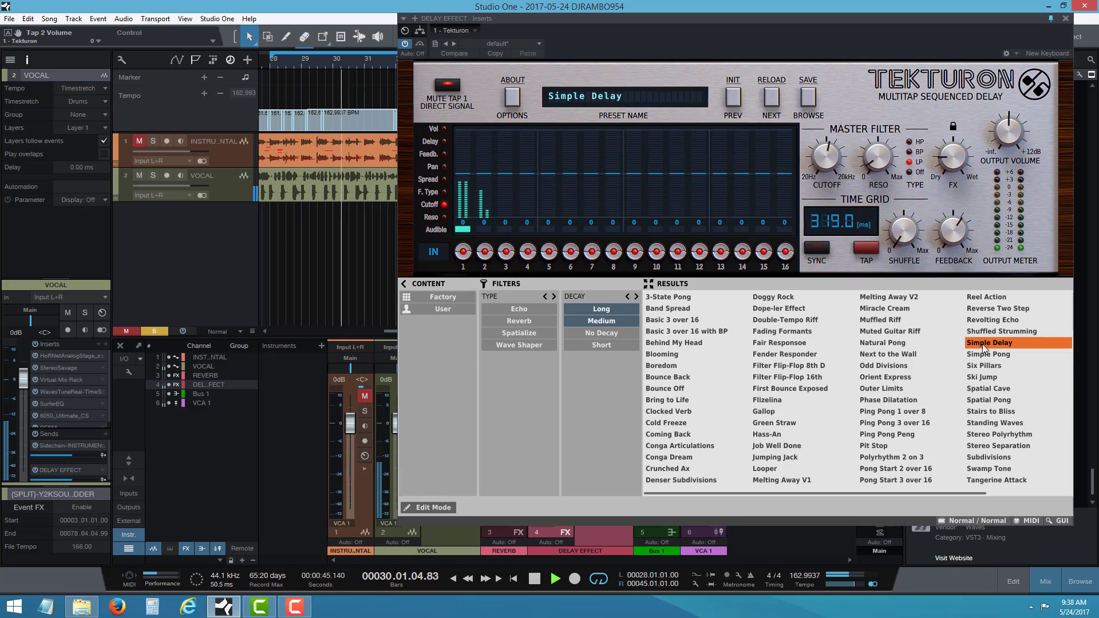
left_click(898, 434)
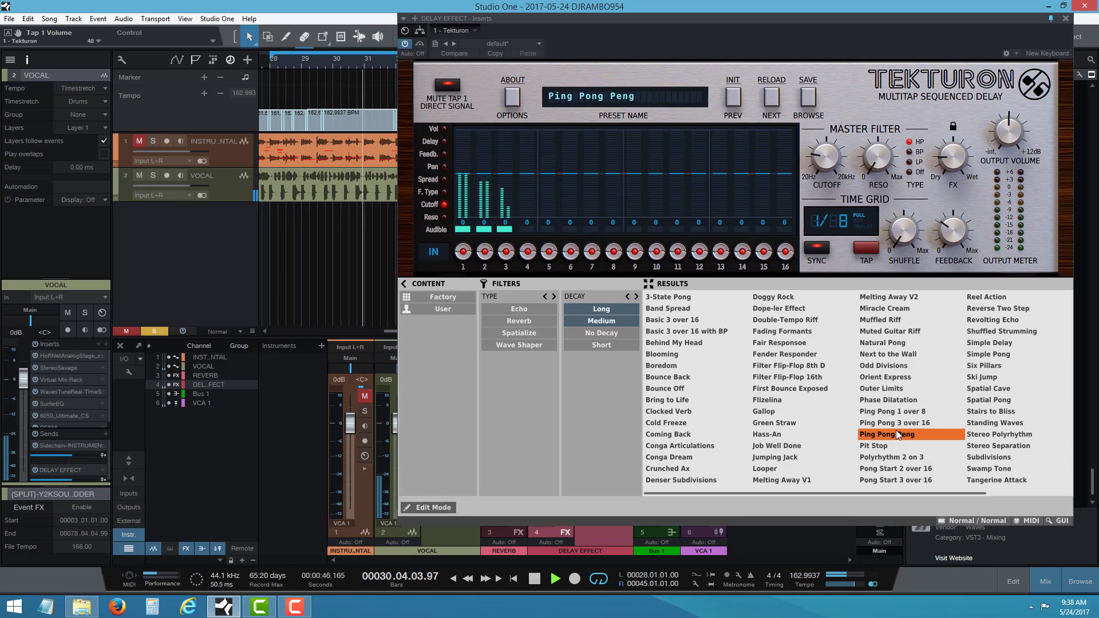
left_click(878, 456)
left_click(853, 401)
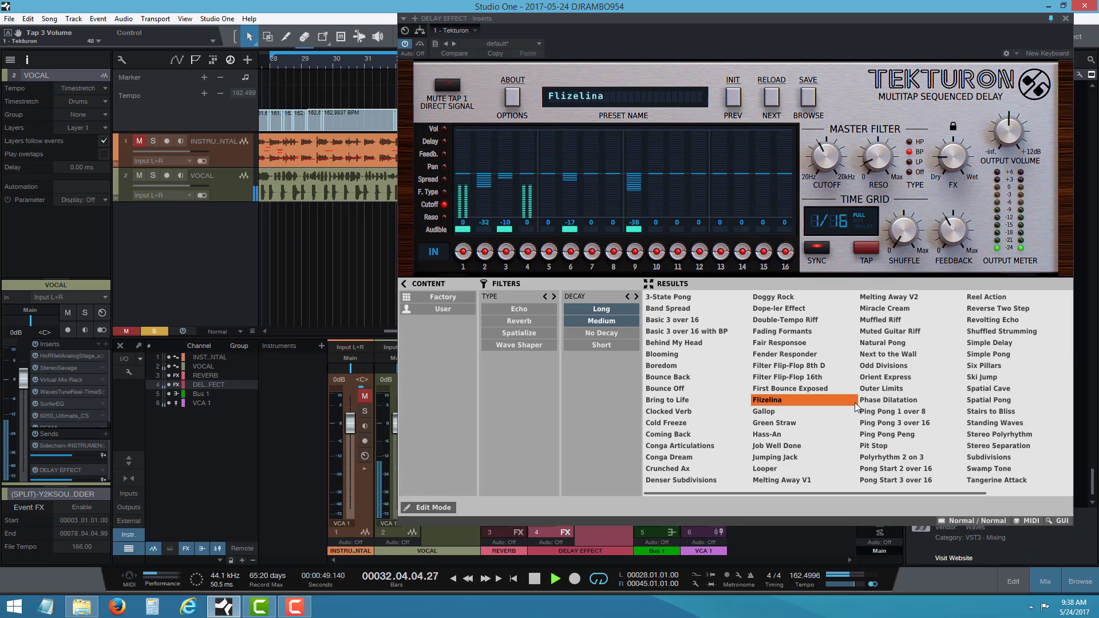
left_click(813, 412)
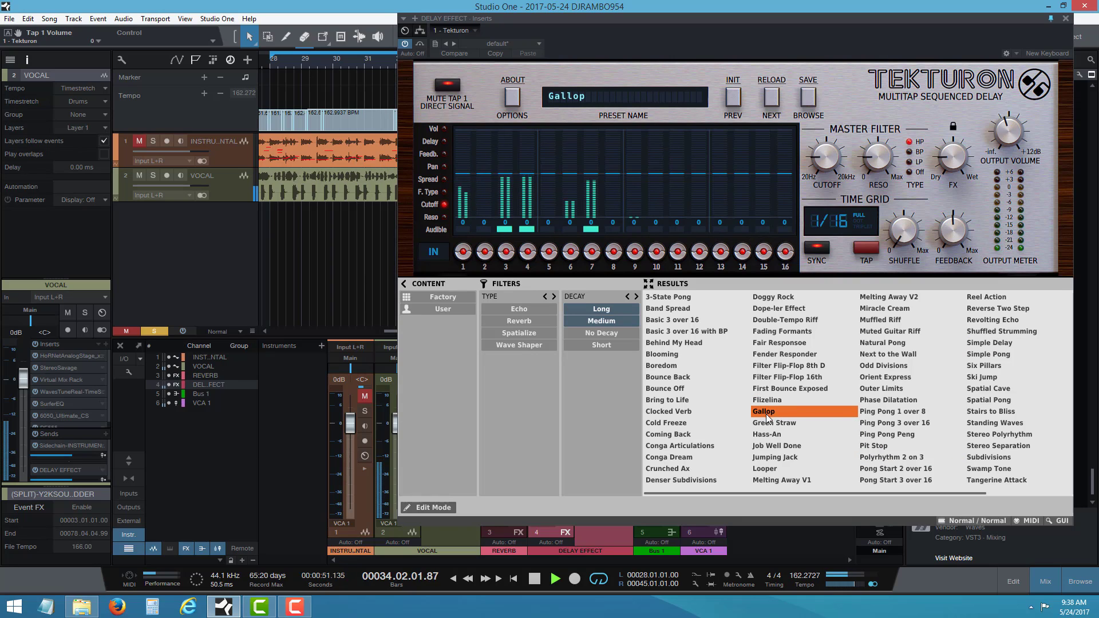
left_click(771, 435)
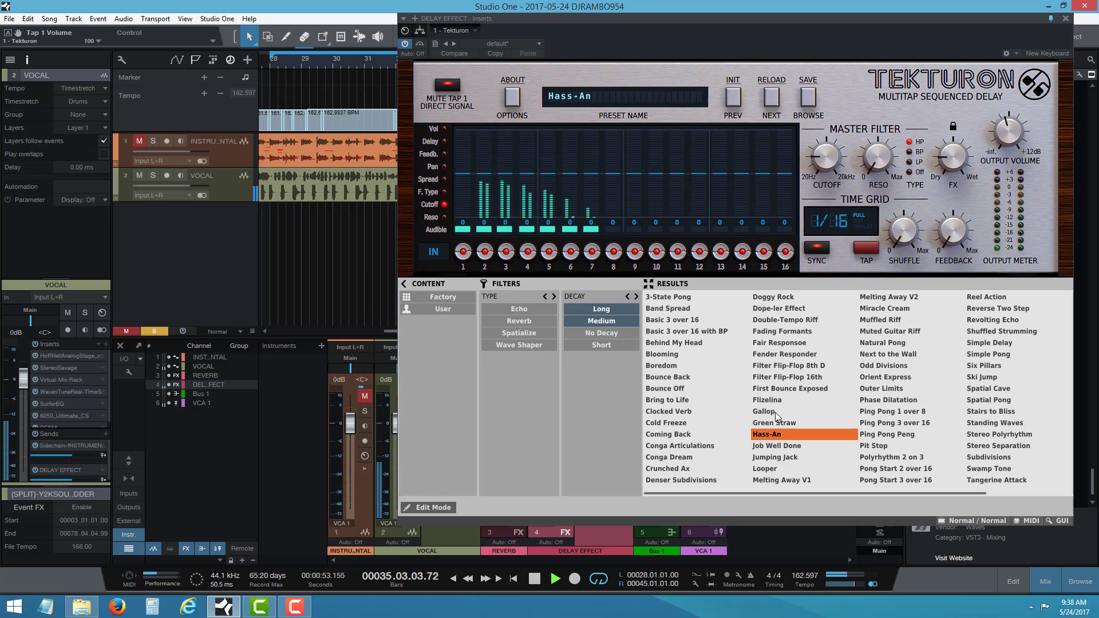
left_click(534, 579)
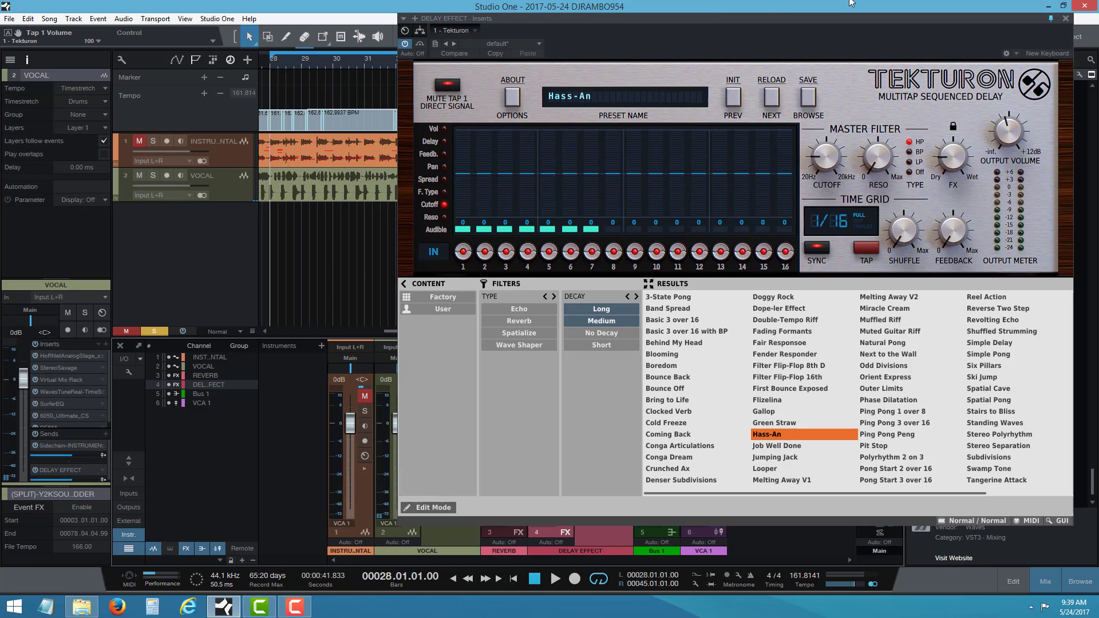
Move the Tekturon window clear of the mixer, unsolo the DELAY EFFECT channel, unmute the instrumental and play the full mix.
left_click_drag(920, 51, 934, 291)
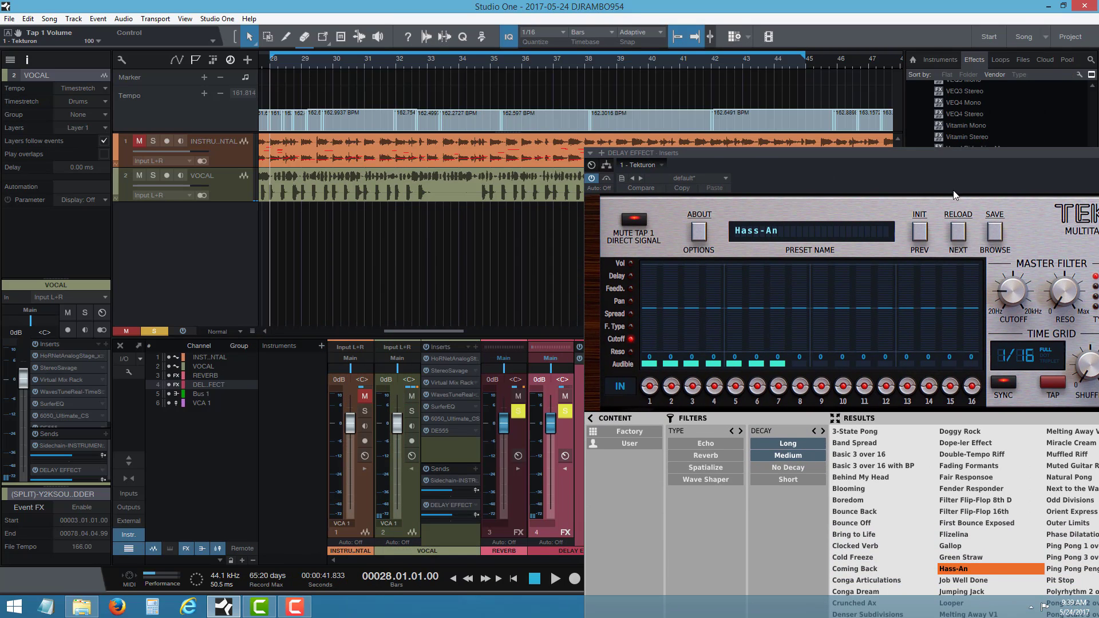
left_click_drag(948, 180, 1062, 166)
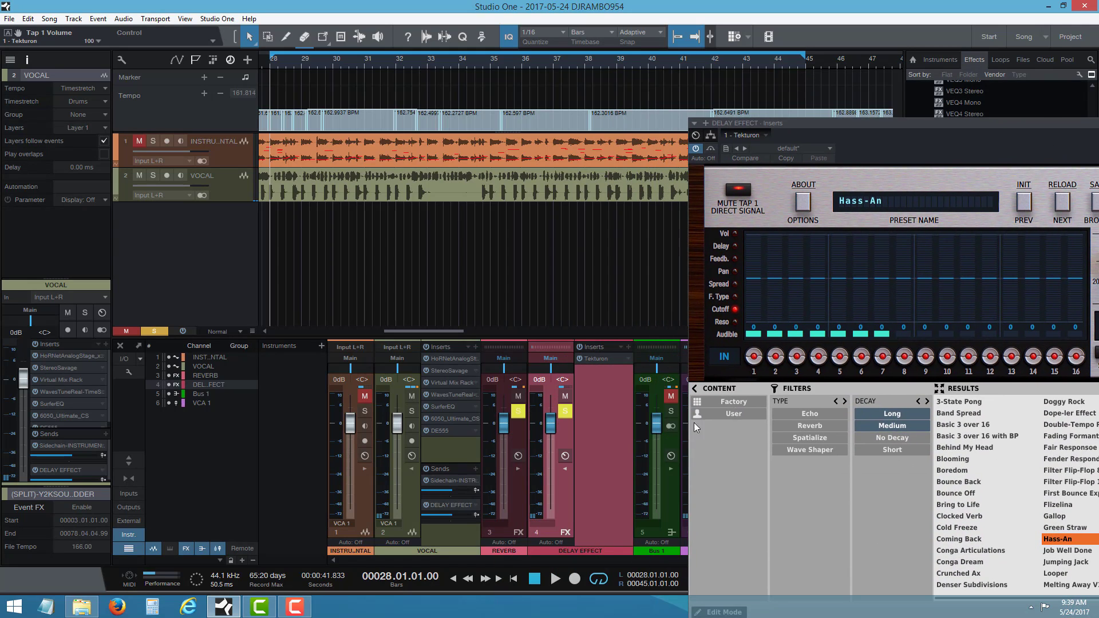
left_click(564, 414)
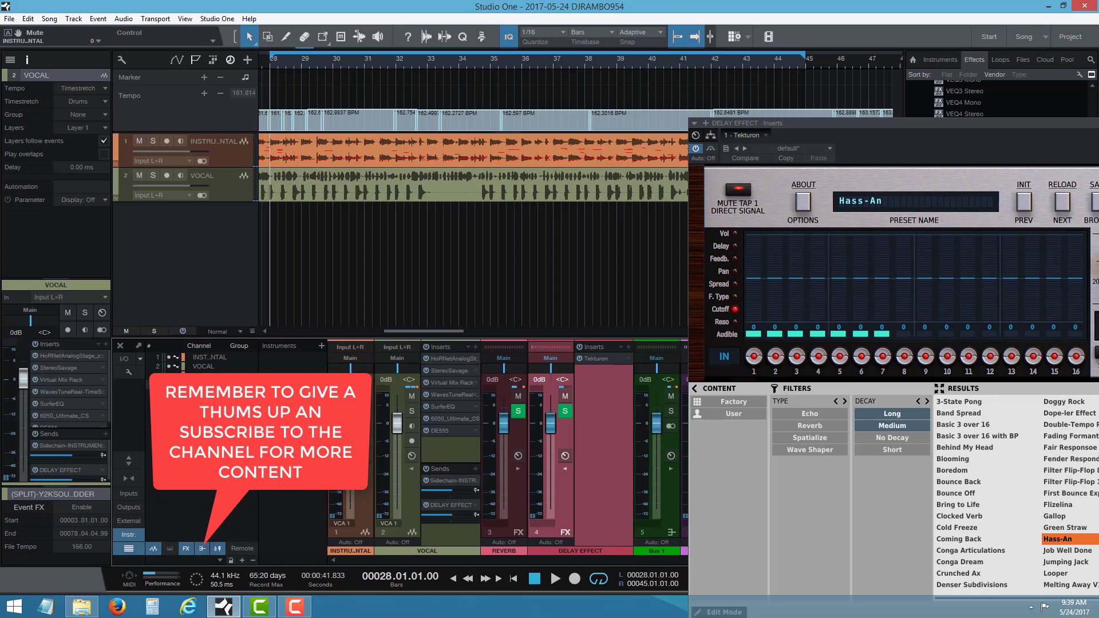
left_click(555, 579)
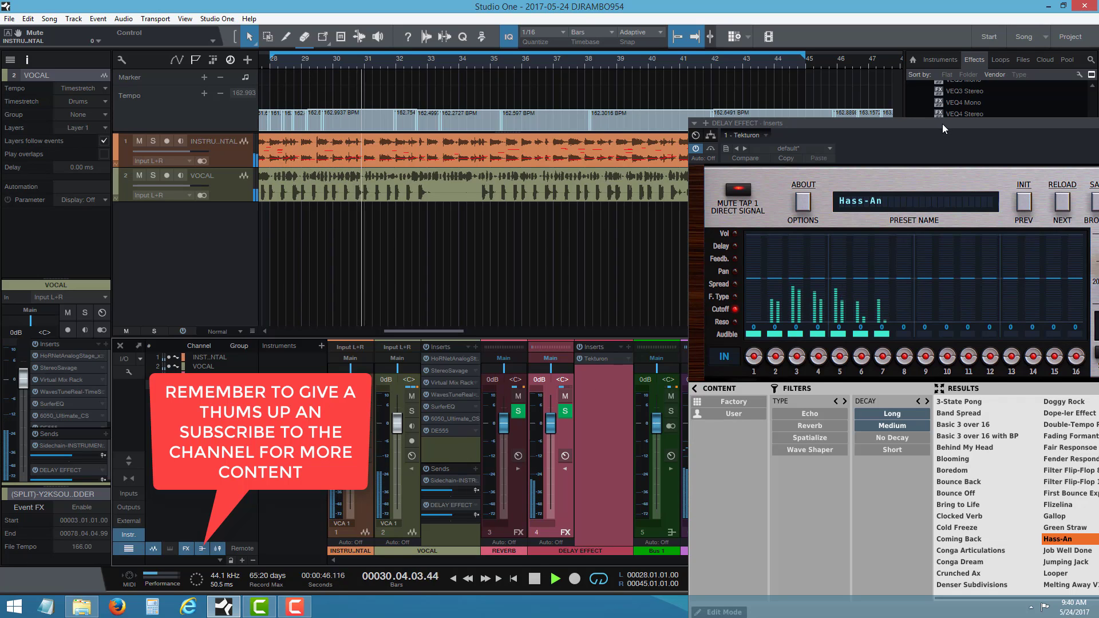
View the taps' volume levels in Tekturon while the full mix plays, move its window aside and stop playback.
left_click_drag(939, 133, 698, 125)
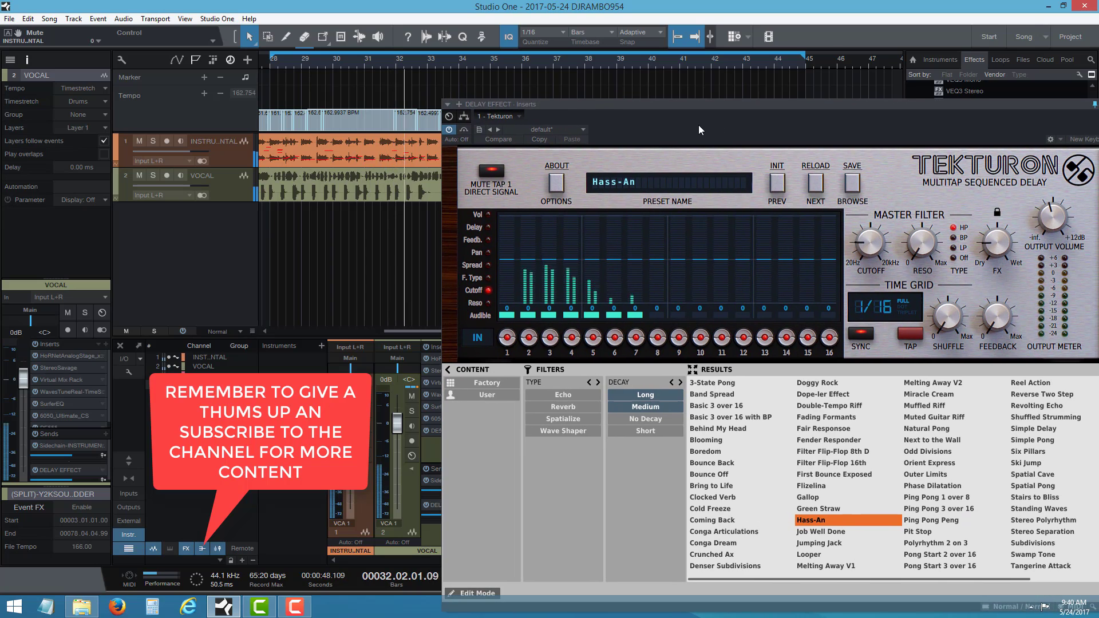
left_click(487, 215)
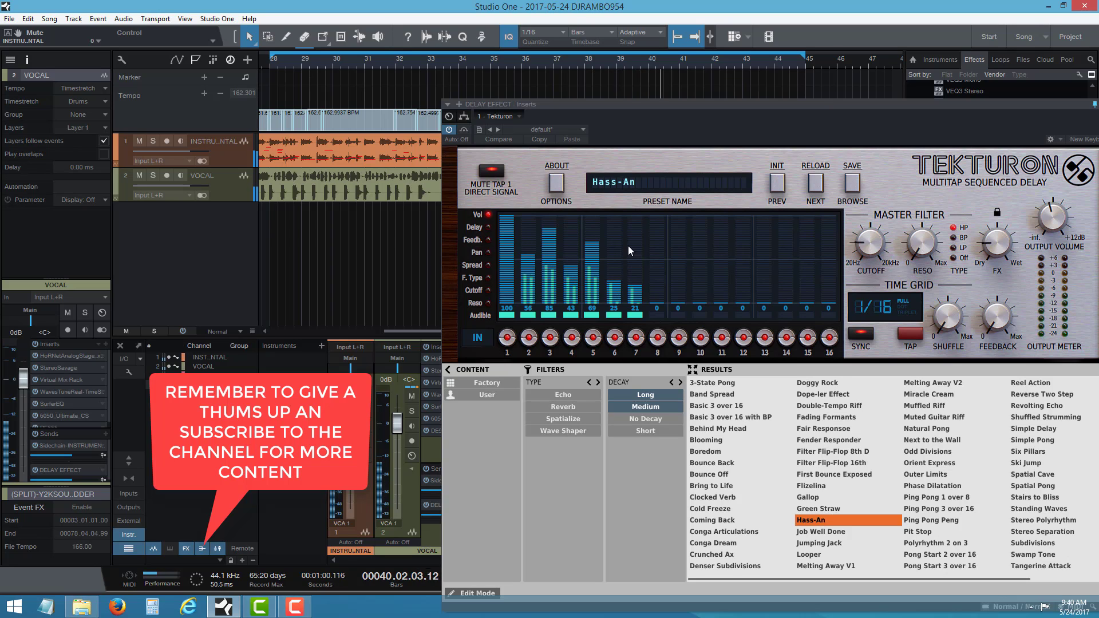
left_click_drag(730, 102, 876, 33)
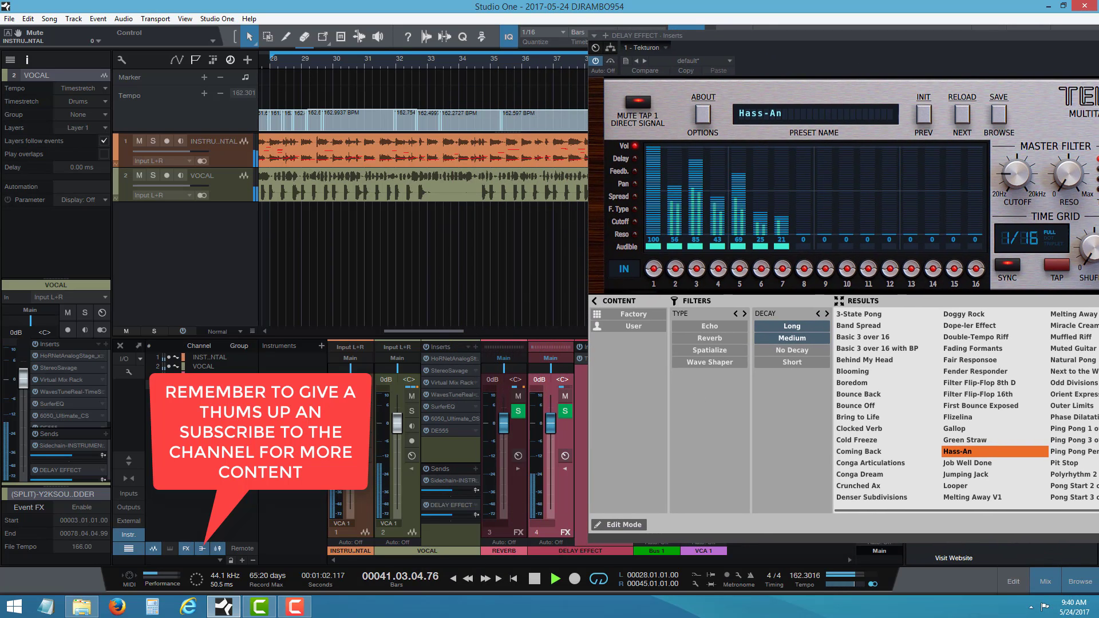
left_click(533, 579)
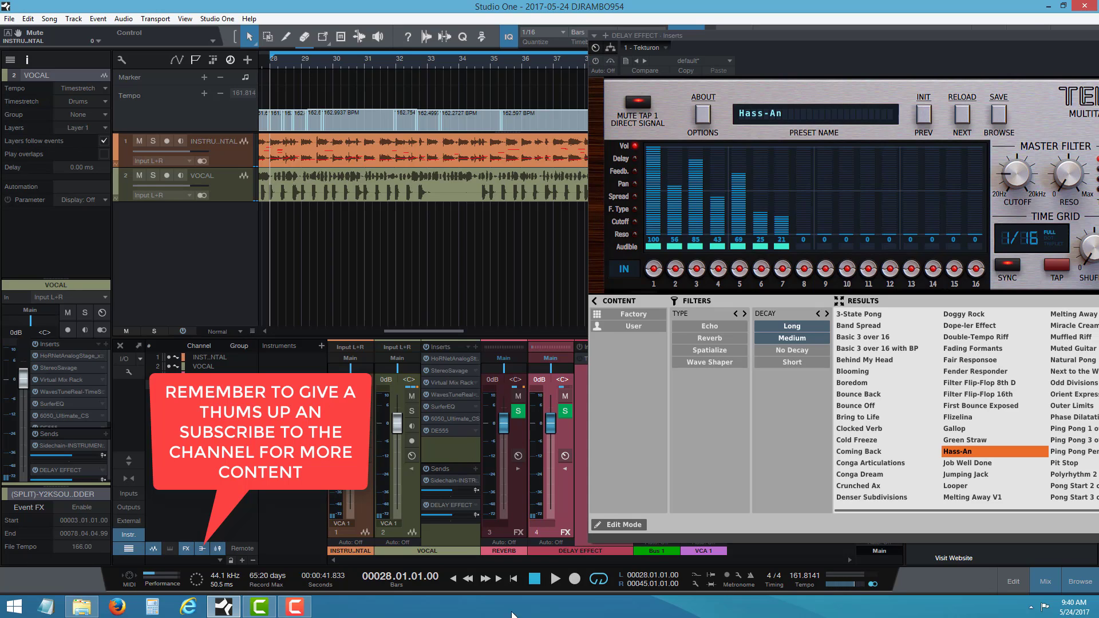
Play the mix briefly with Tekturon bypassed for comparison, and switch the effect back on.
left_click(555, 579)
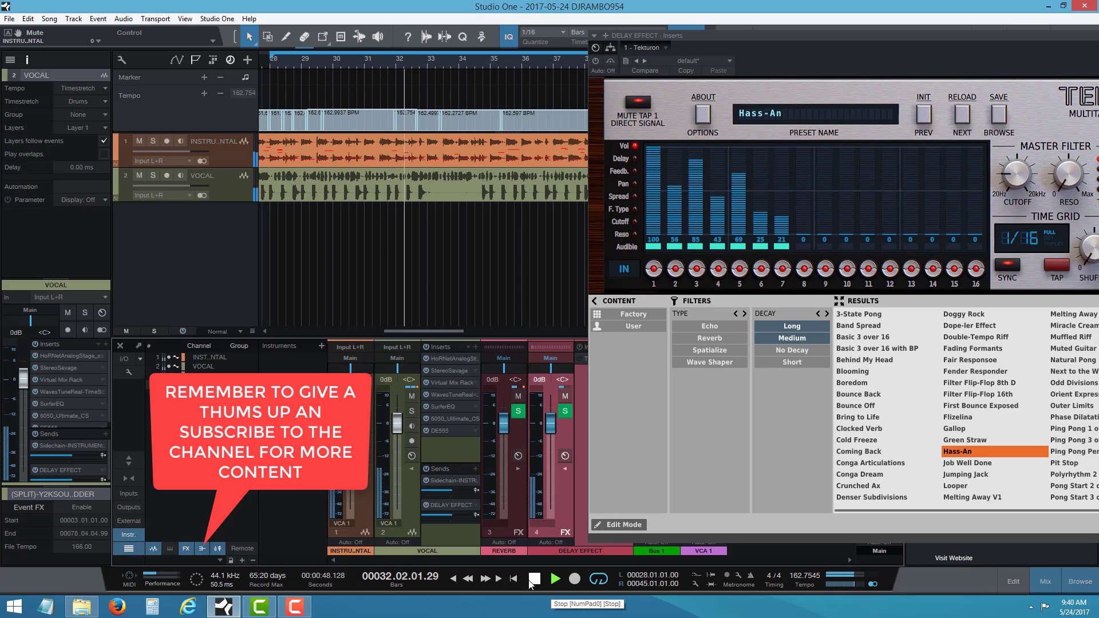
left_click(533, 580)
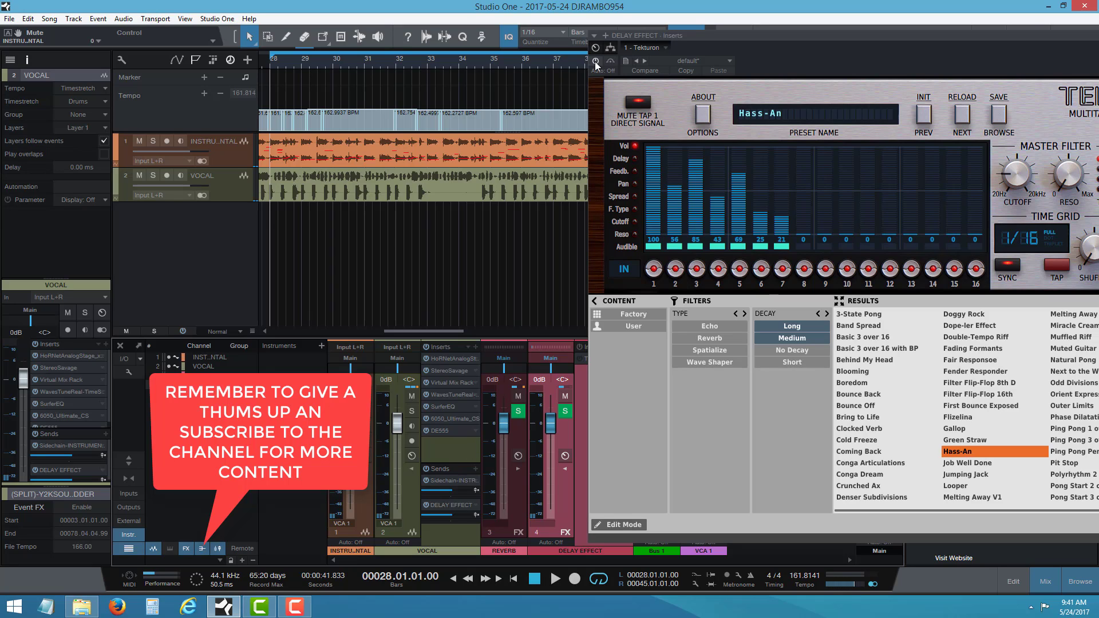
left_click(595, 61)
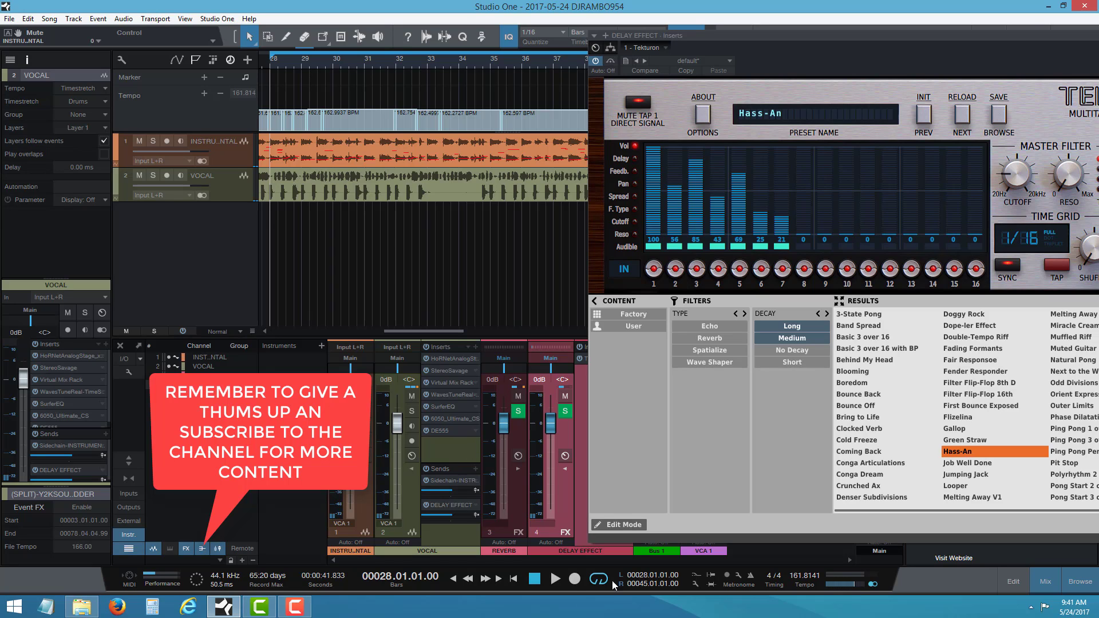
Play the mix with Tekturon active and set its FX mix to 86% dry and 14% wet.
left_click(554, 577)
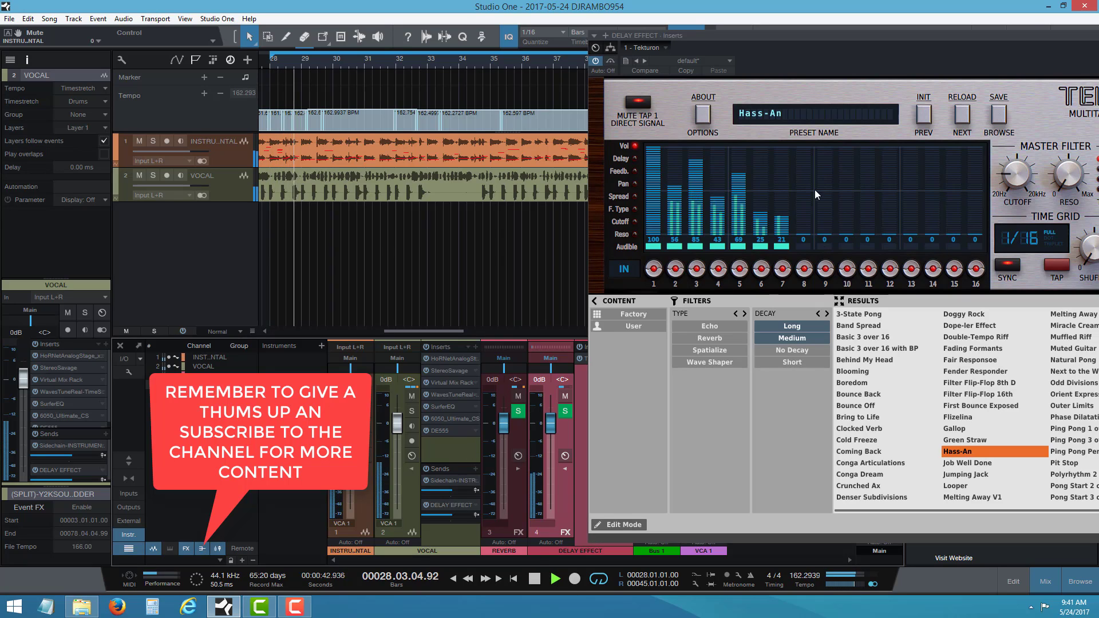
left_click_drag(881, 55, 680, 74)
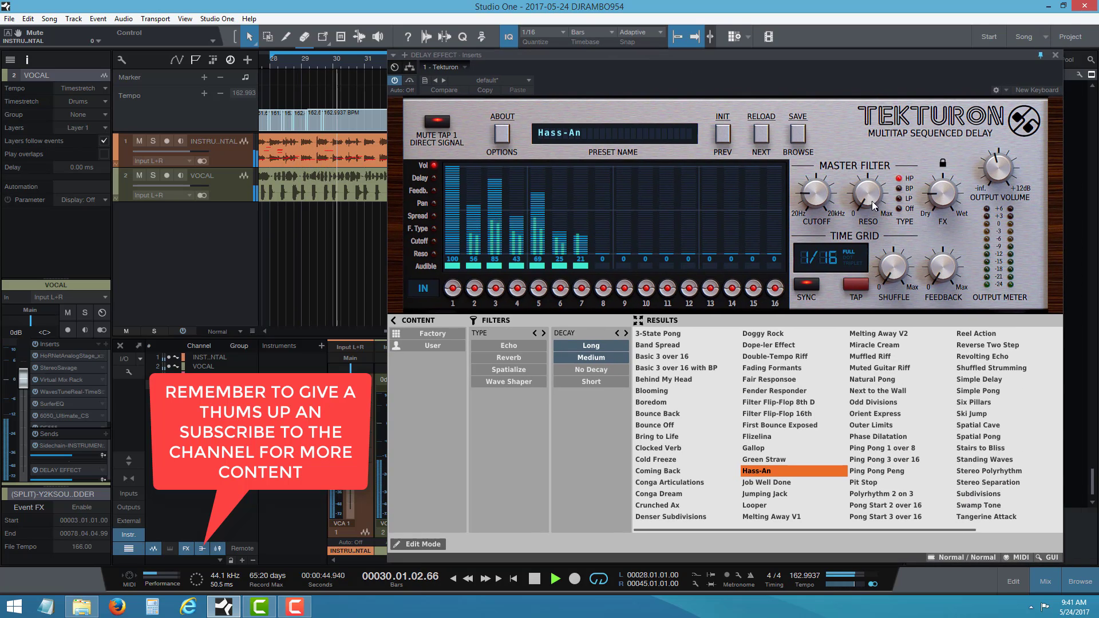
left_click_drag(928, 194, 933, 205)
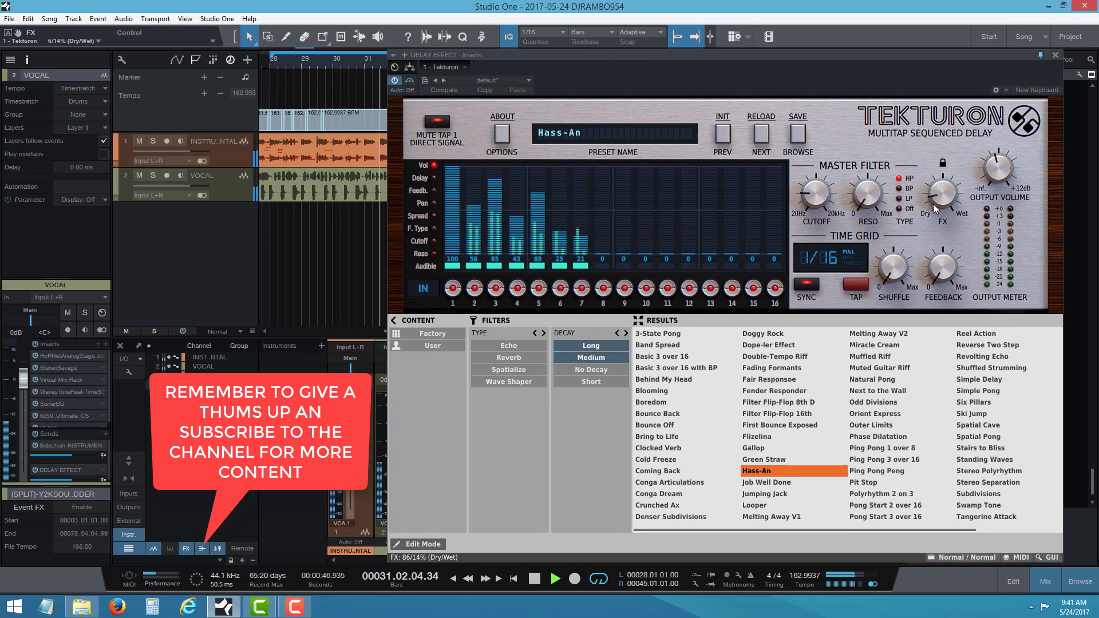